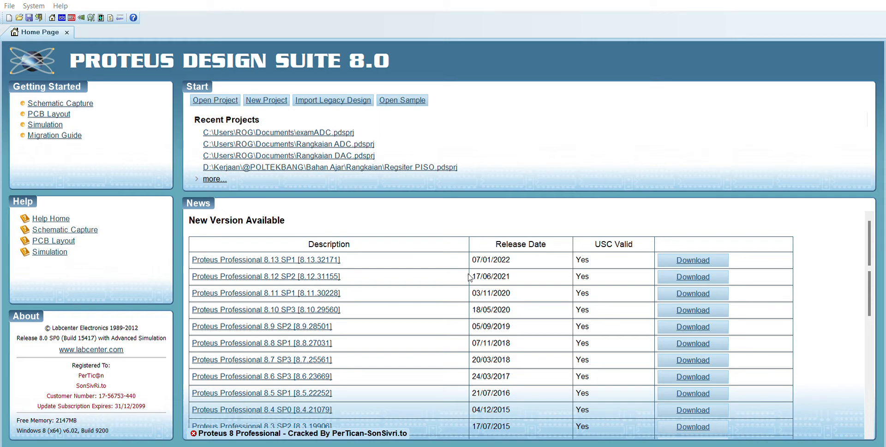
Start a blank schematic and add DAC0808, LOGICTOGGLE, OPAMP, RES and CAP to its device list
left_click(474, 299)
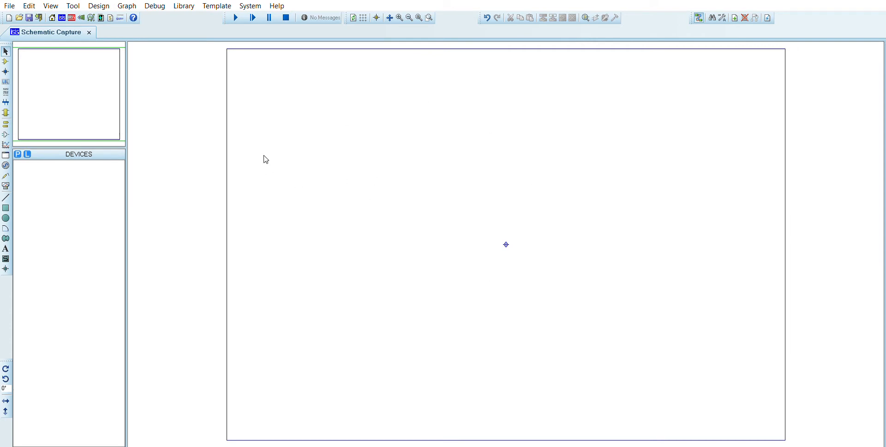
left_click(7, 61)
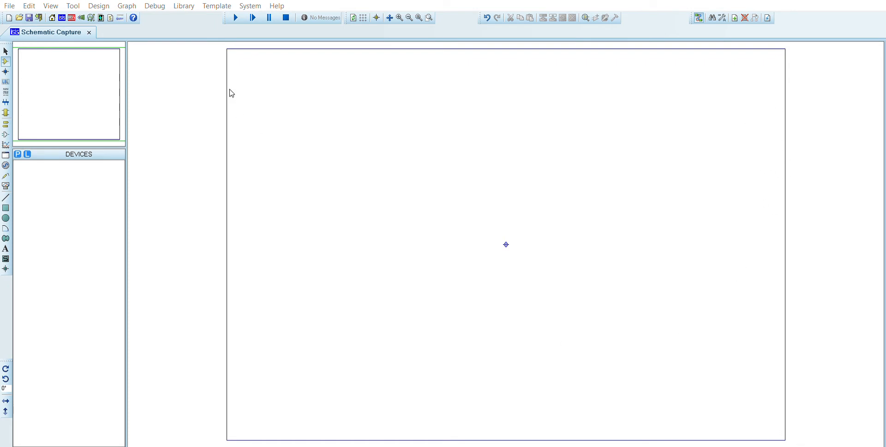
double_click(285, 87)
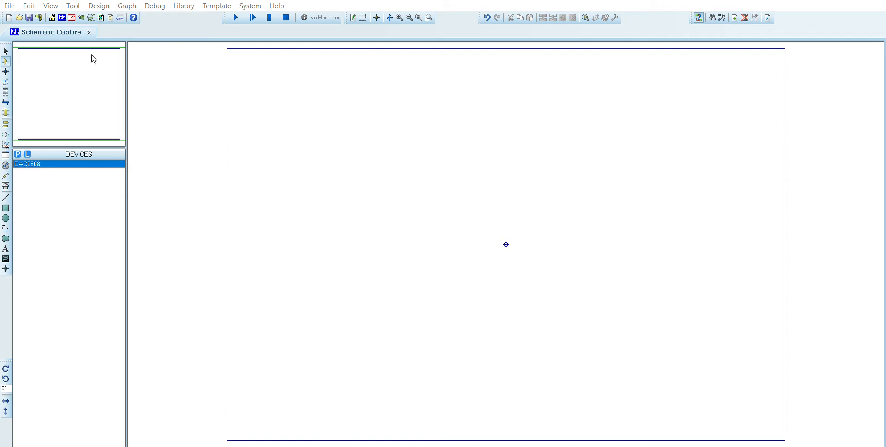
double_click(299, 78)
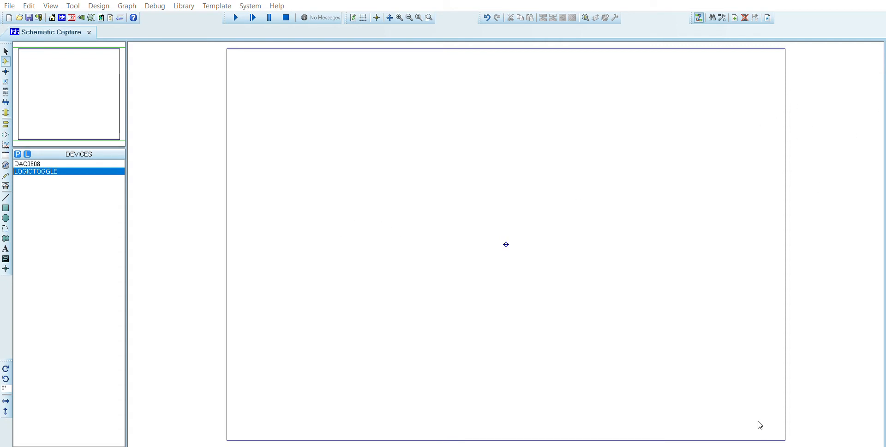
double_click(295, 225)
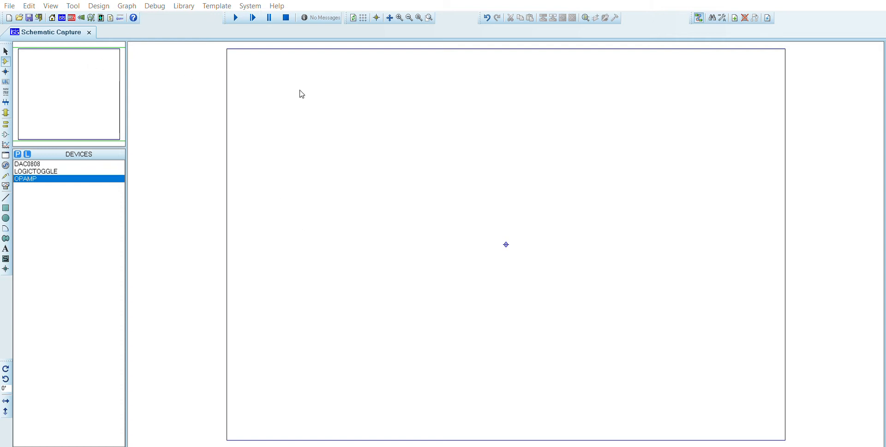
double_click(253, 79)
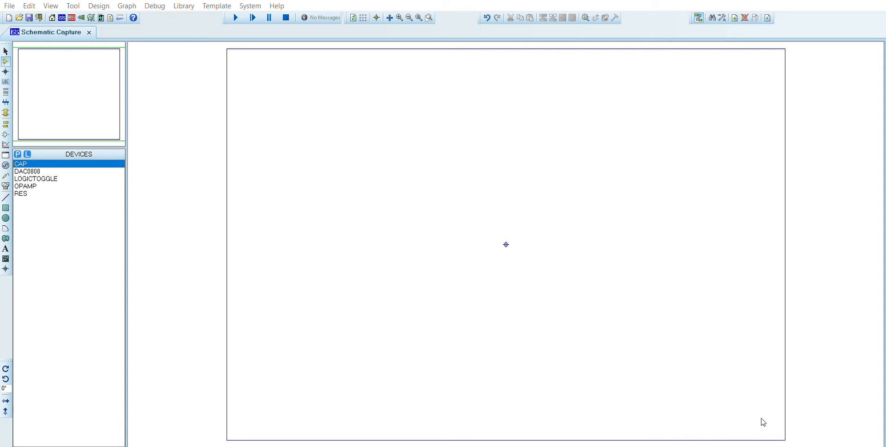
Place a DAC0808 on the sheet and move it toward the sheet's upper-left area
left_click(28, 171)
left_click(464, 270)
left_click(440, 231)
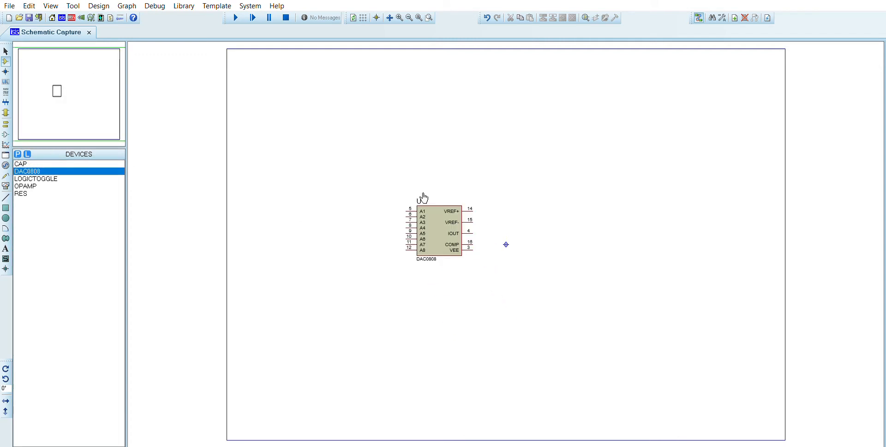
scroll(452, 212, "up", 2)
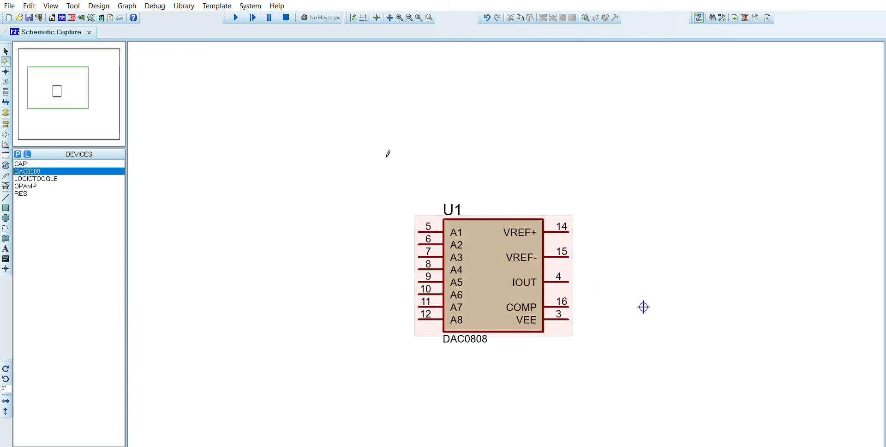
left_click_drag(383, 158, 623, 375)
left_click_drag(482, 286, 310, 225)
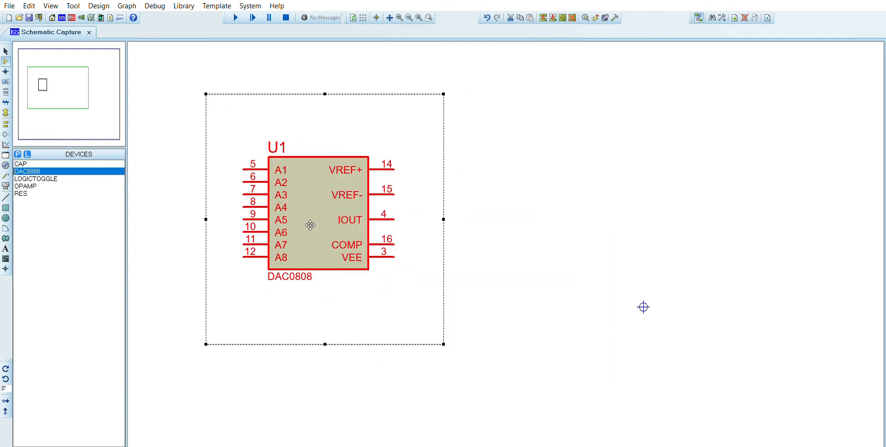
left_click(481, 291)
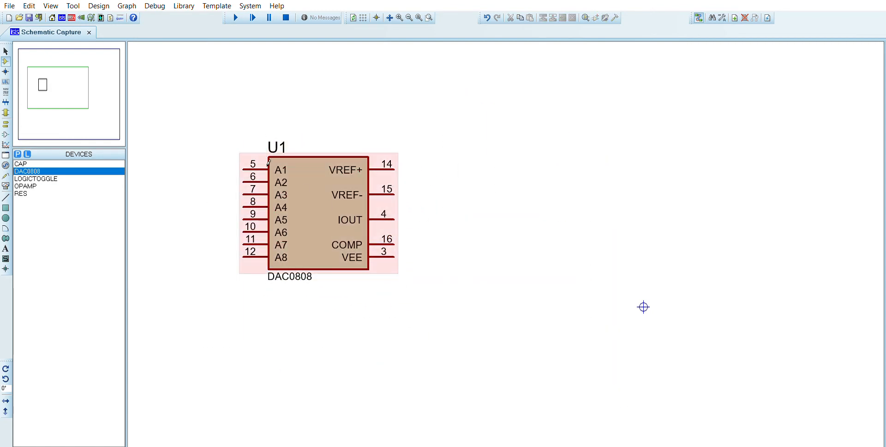
left_click_drag(232, 133, 481, 331)
left_click_drag(297, 174, 310, 183)
left_click(552, 199)
Place eight LOGICTOGGLE inputs in an evenly spaced vertical column to the left of the DAC0808
left_click(31, 185)
left_click(37, 178)
left_click(252, 124)
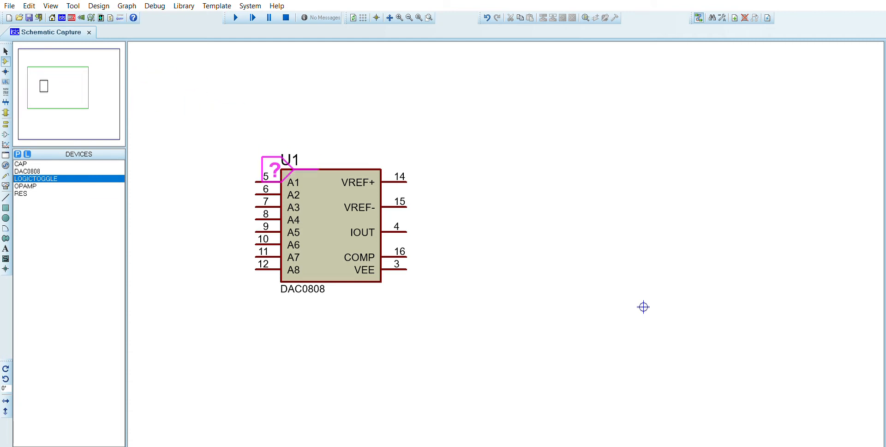
left_click(157, 82)
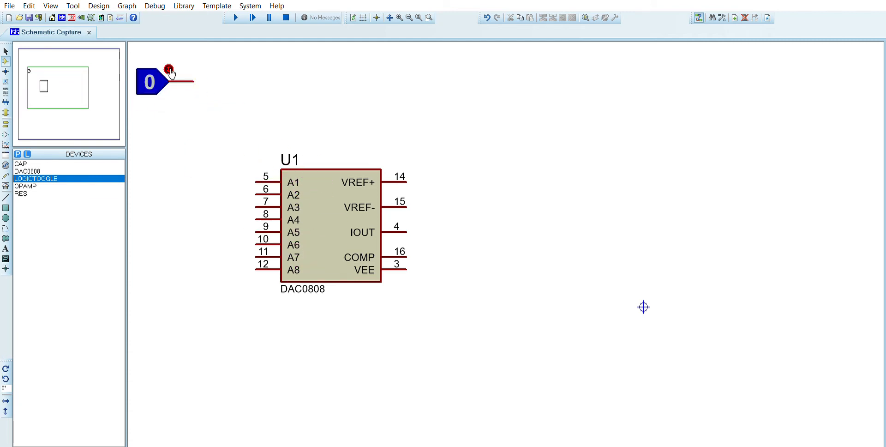
left_click(177, 113)
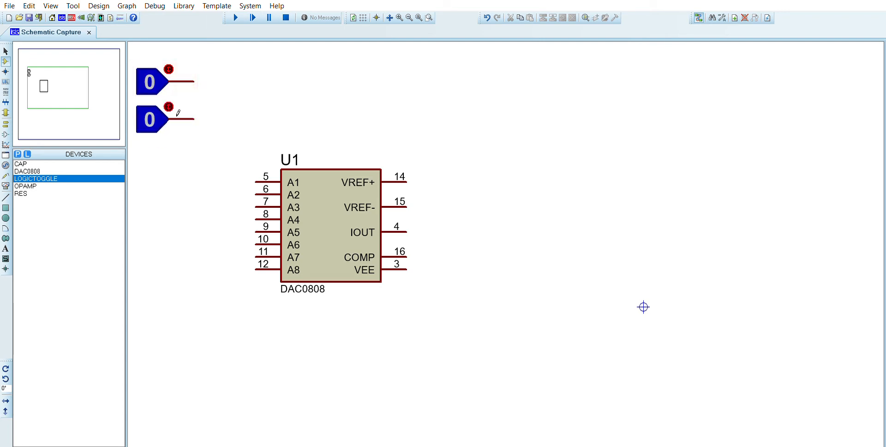
left_click(189, 157)
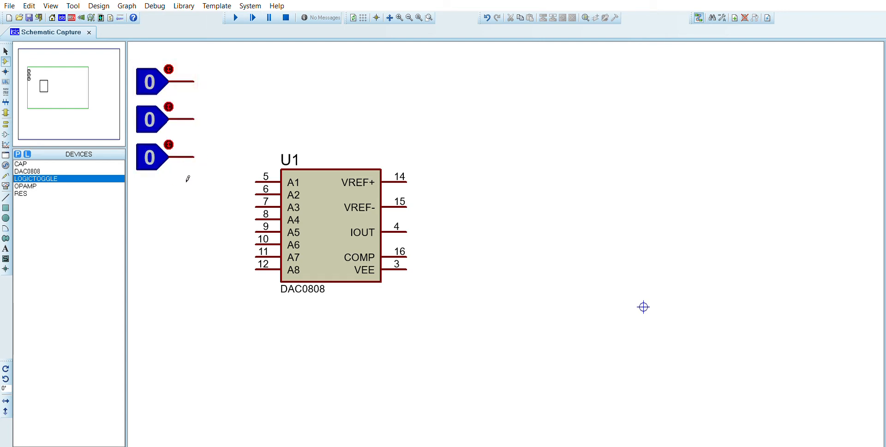
left_click(173, 186)
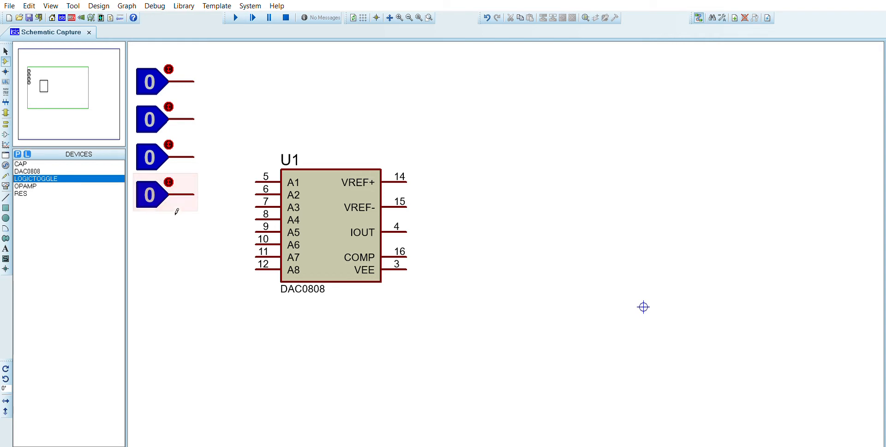
left_click(174, 224)
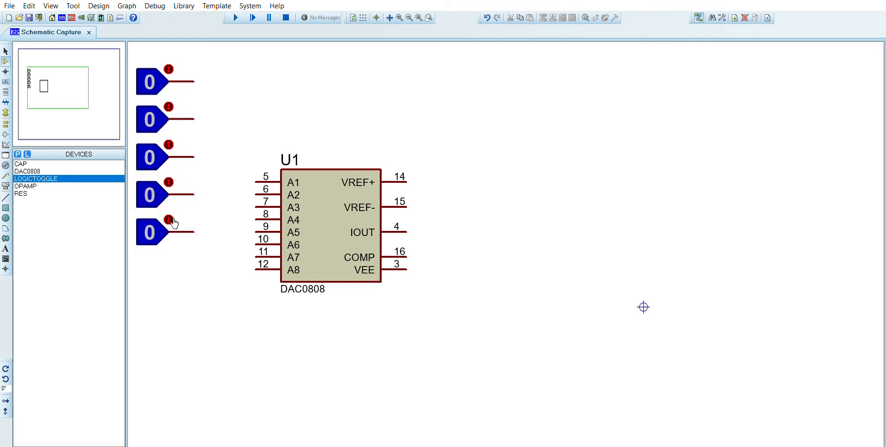
left_click(177, 268)
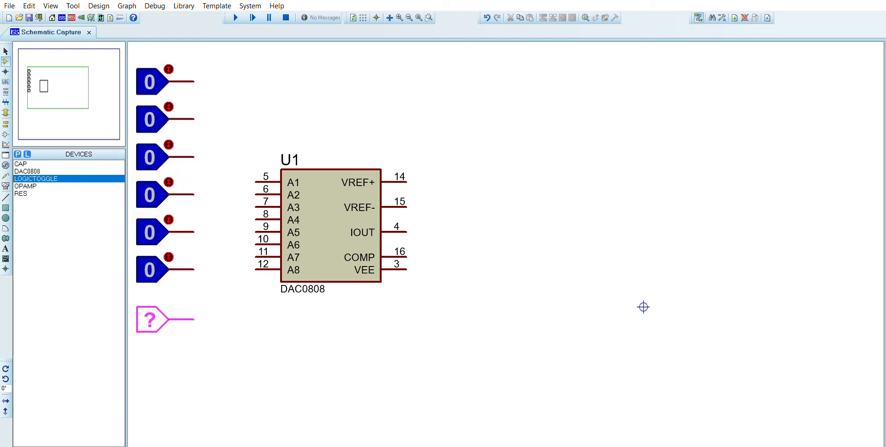
left_click(180, 307)
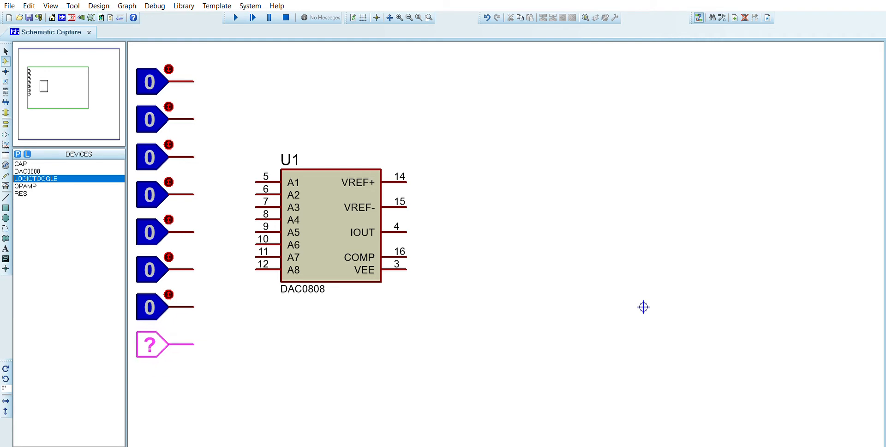
left_click(185, 345)
Move the DAC0808 slightly up and away from the logic toggle column
left_click_drag(231, 157, 456, 367)
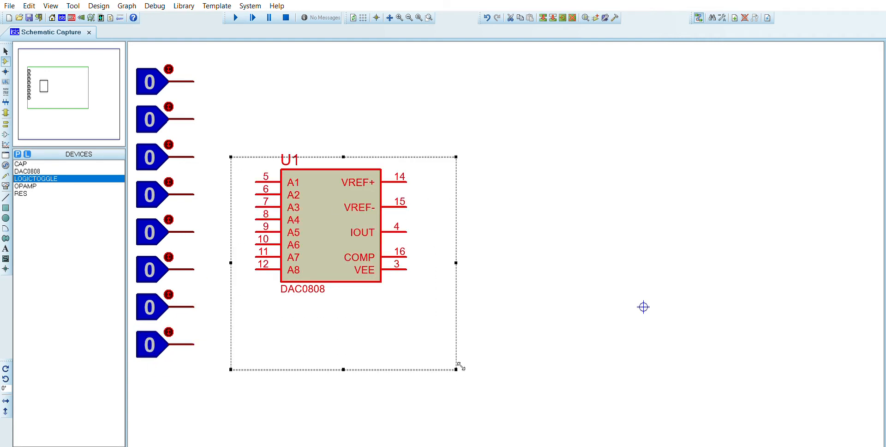
left_click_drag(327, 191, 352, 166)
left_click_drag(524, 381, 281, 266)
Wire the lower four logic toggles to DAC0808 pins A8, A7, A6 and A5, starting with the lowest toggle
left_click(281, 244)
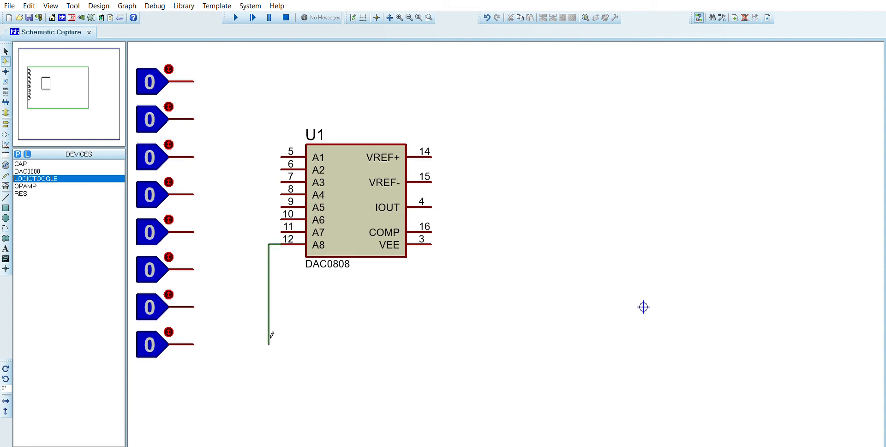
left_click(194, 344)
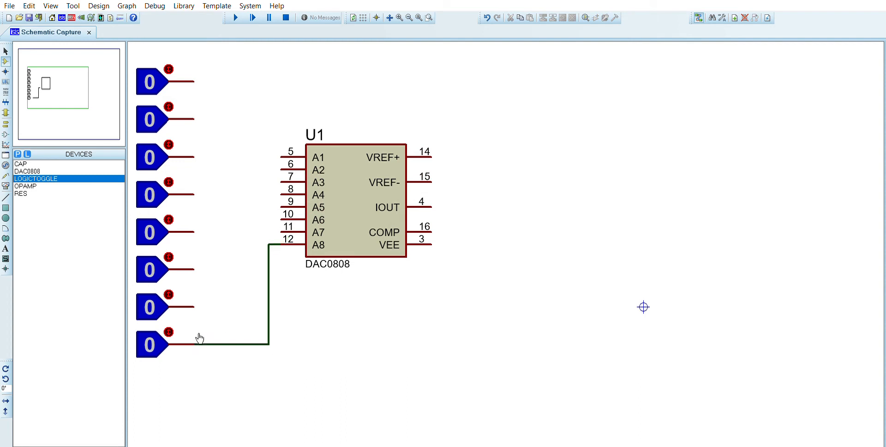
left_click(194, 307)
left_click(281, 231)
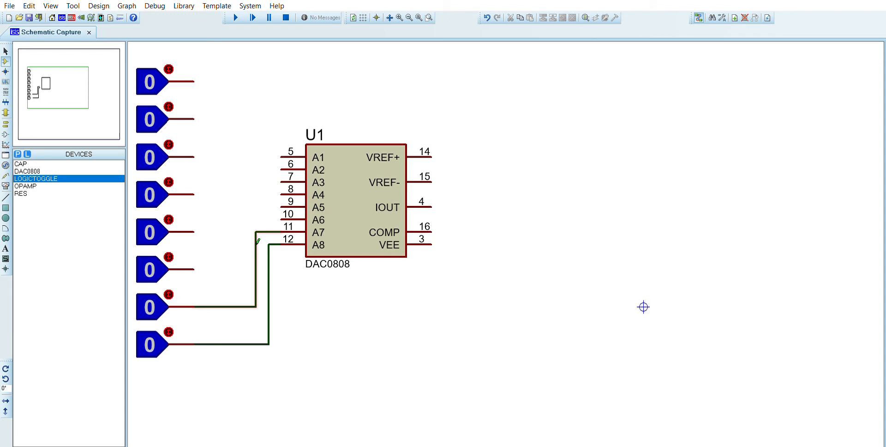
left_click(194, 270)
left_click(281, 219)
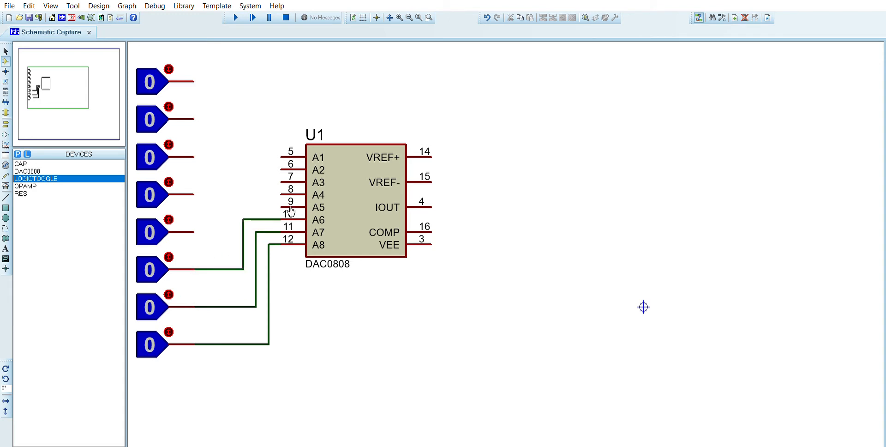
left_click(194, 232)
left_click(281, 207)
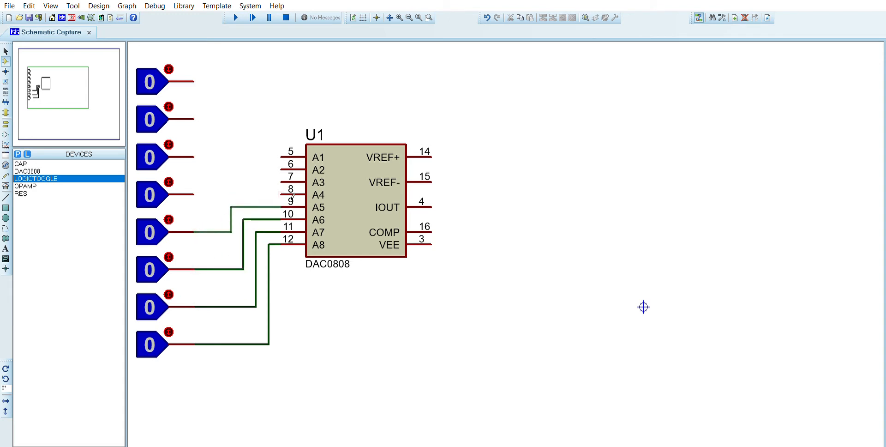
Wire the upper four logic toggles to DAC0808 pins A1, A2, A3 and A4, starting with the highest toggle
left_click(194, 81)
left_click(281, 157)
left_click(194, 119)
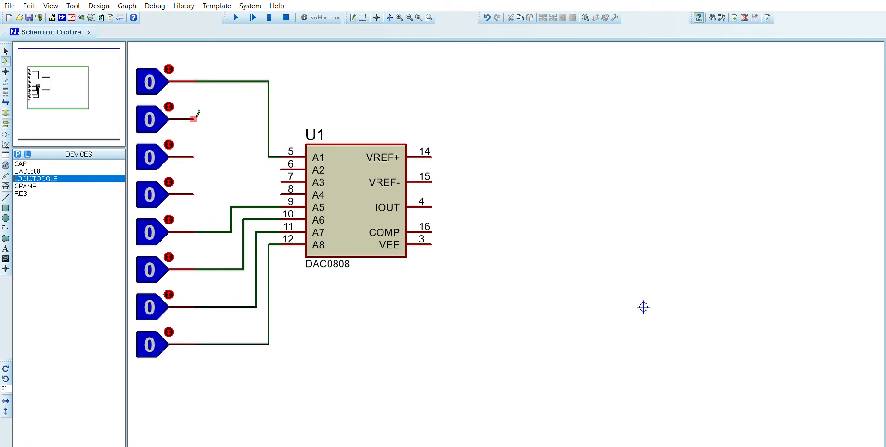
left_click(281, 169)
left_click(194, 157)
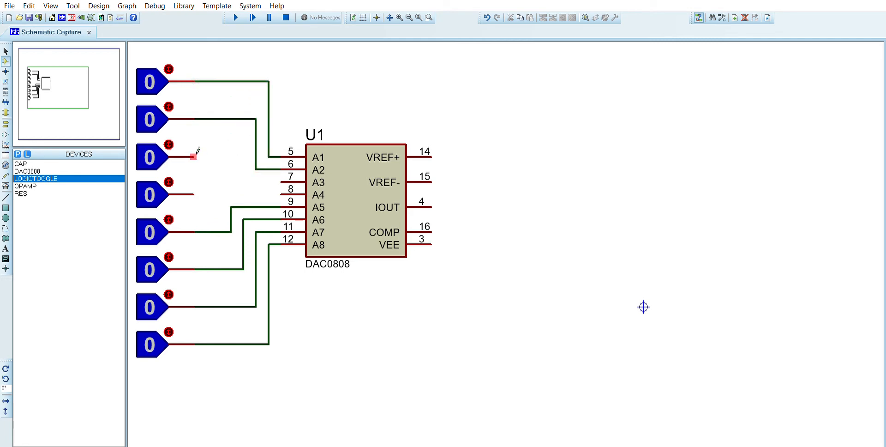
left_click(281, 182)
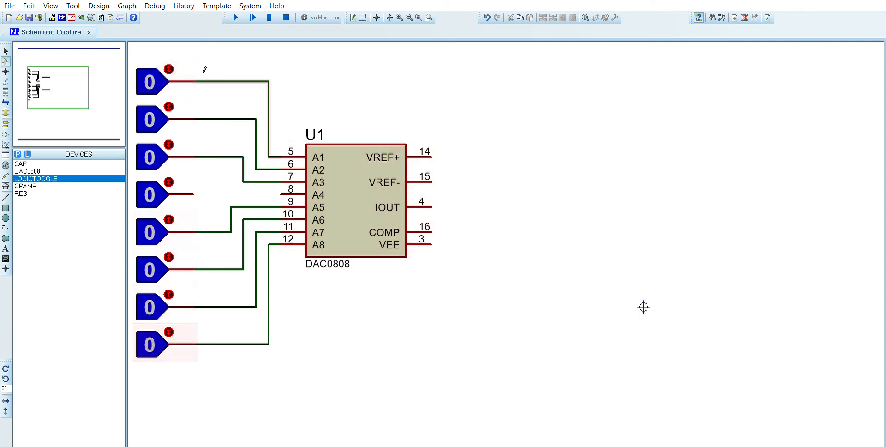
left_click(194, 194)
left_click(282, 194)
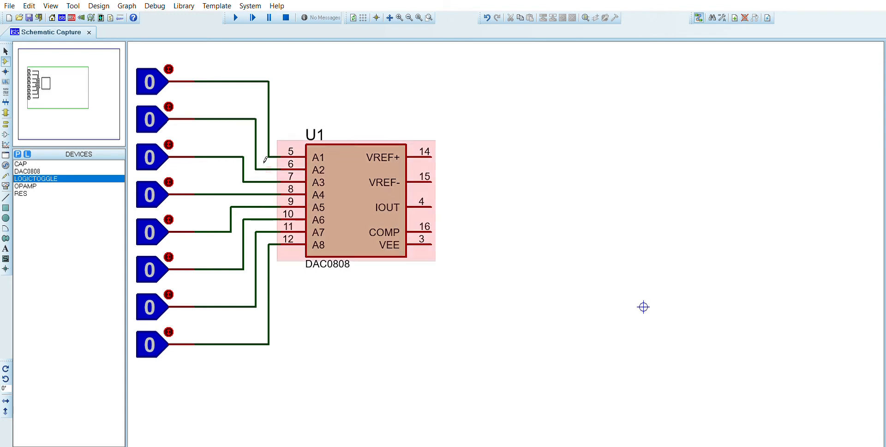
Place a POWER terminal above and to the right of the DAC0808
left_click(5, 122)
left_click(36, 200)
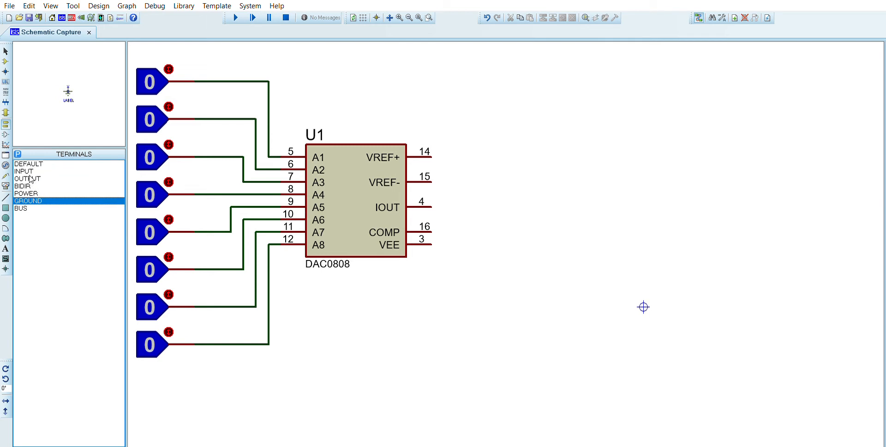
left_click(28, 193)
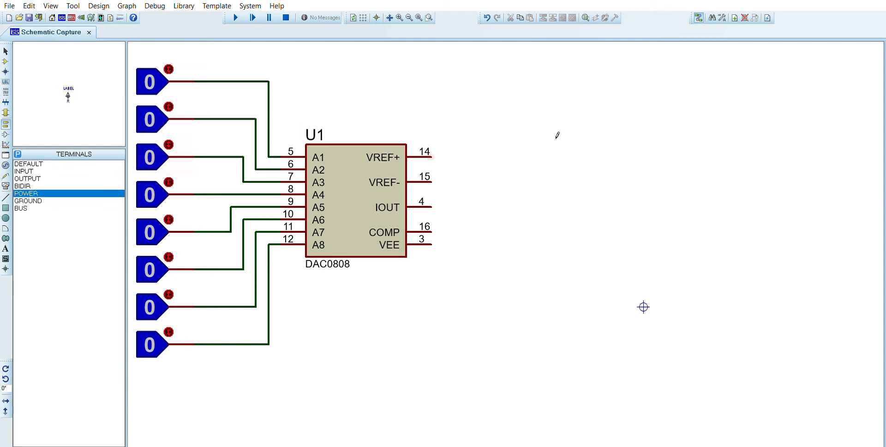
left_click(494, 81)
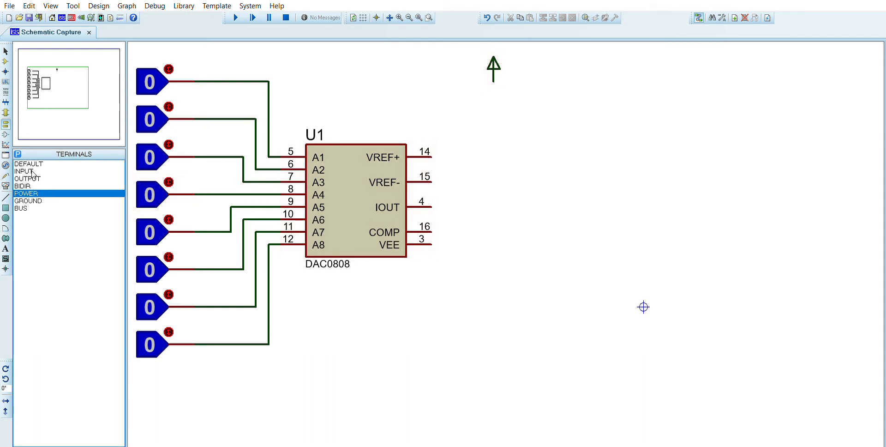
key("Up")
key("Down")
key("Down")
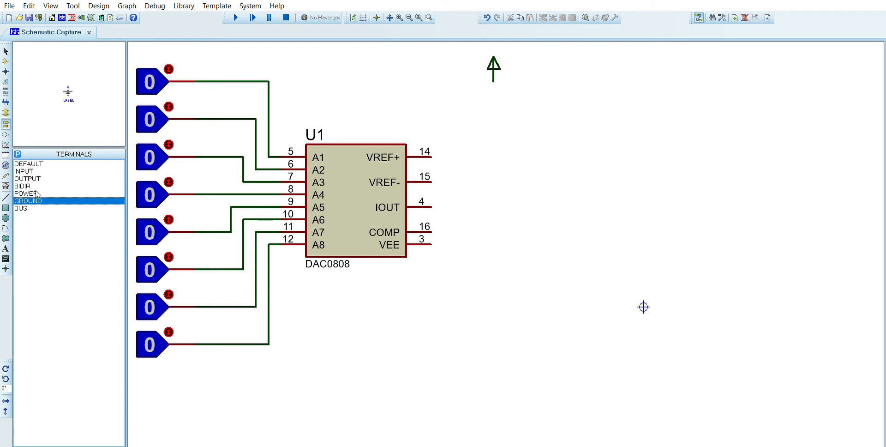
Place a RES resistor horizontally beside the DAC0808, in line with its VREF+ pin
left_click(6, 61)
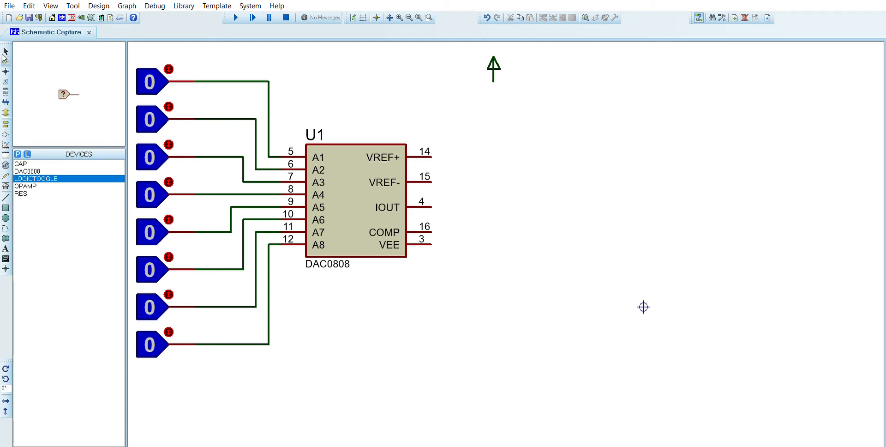
key("Down")
key("Down")
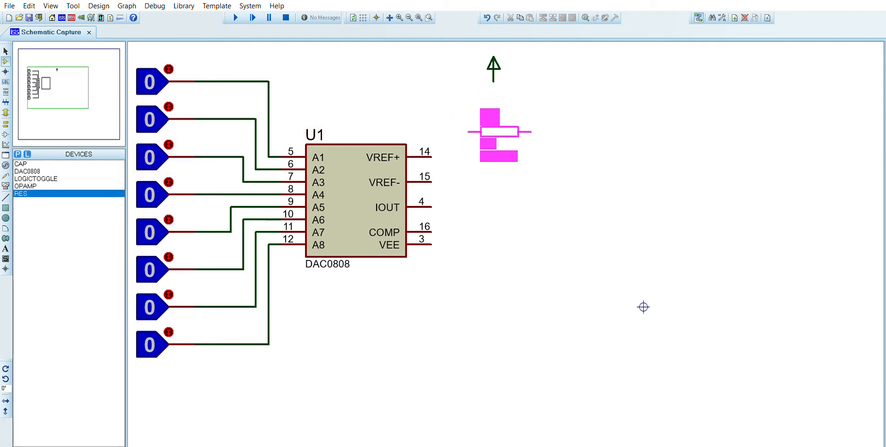
left_click(487, 157)
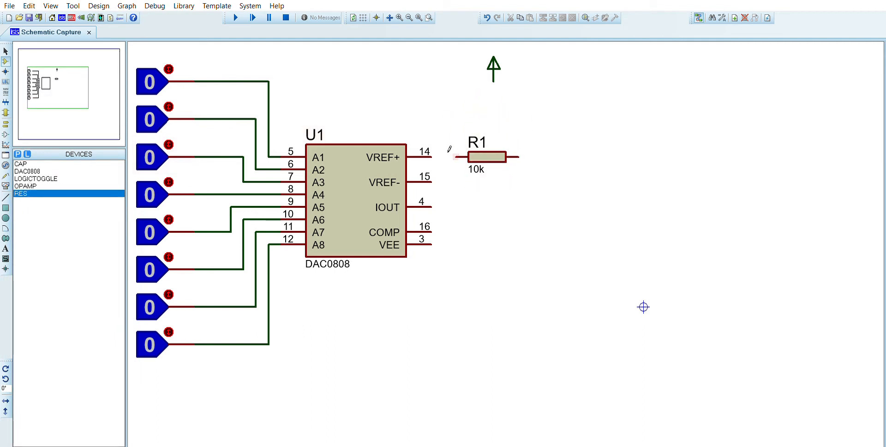
Wire the DAC0808's VREF+ pin to the near end of R1 and the resistor's far end to the POWER terminal above
left_click(431, 157)
left_click(456, 157)
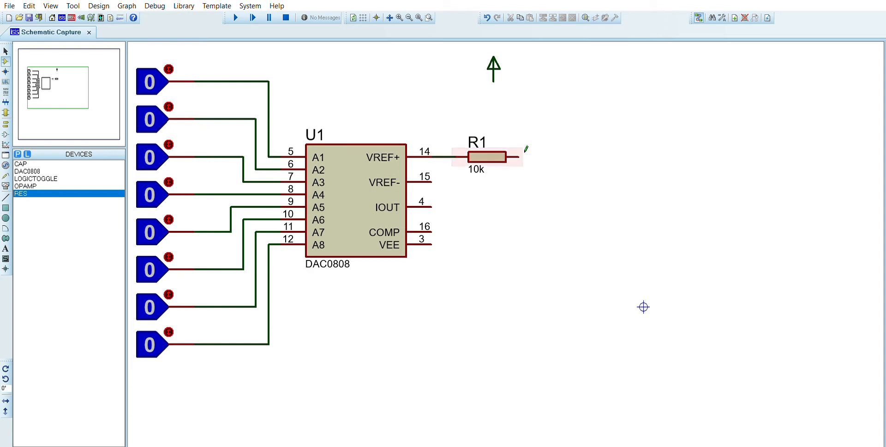
left_click(521, 157)
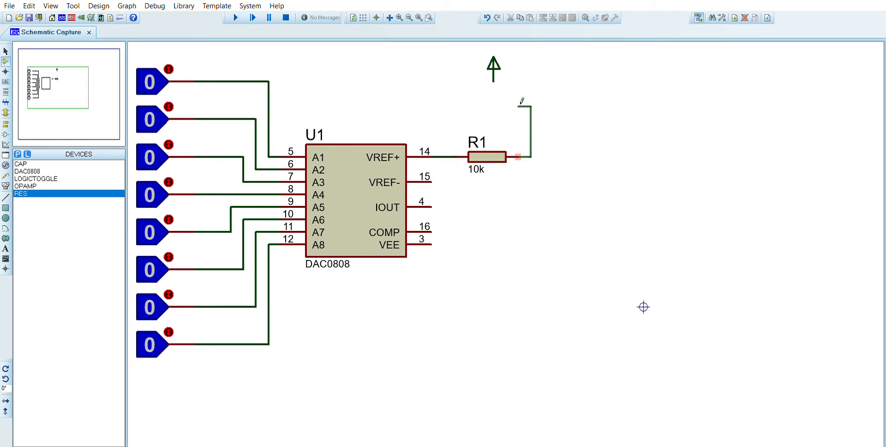
left_click(494, 81)
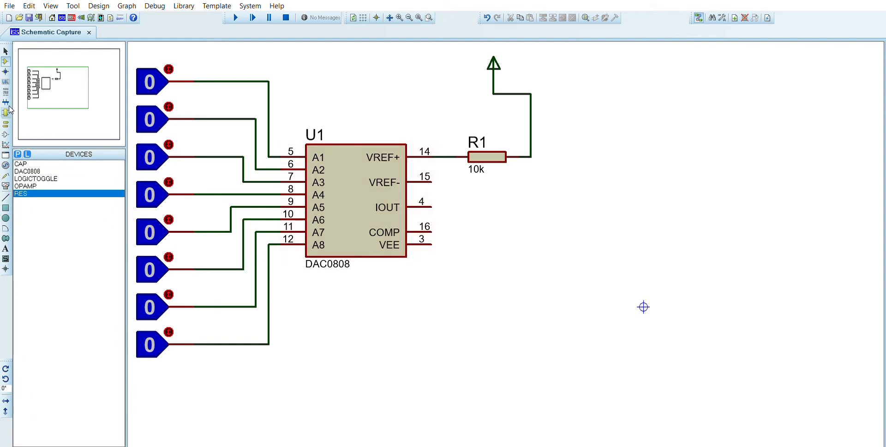
Place a second POWER terminal below the DAC0808 and wire it to the VEE pin
left_click(6, 124)
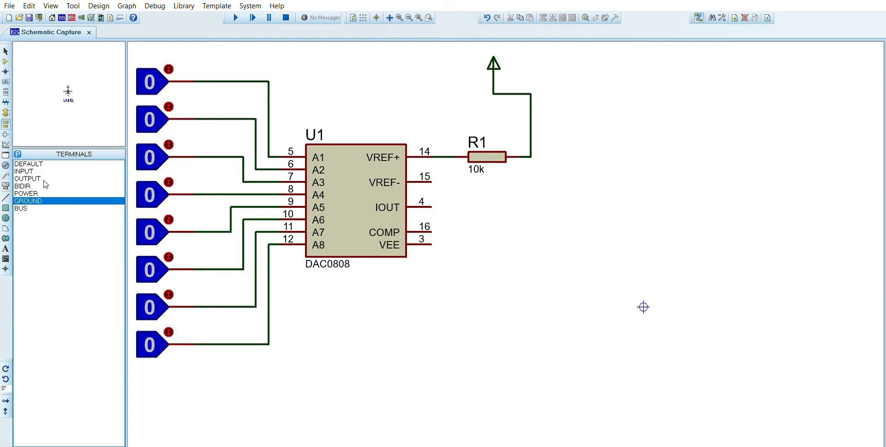
left_click(27, 193)
left_click(364, 289)
left_click(436, 243)
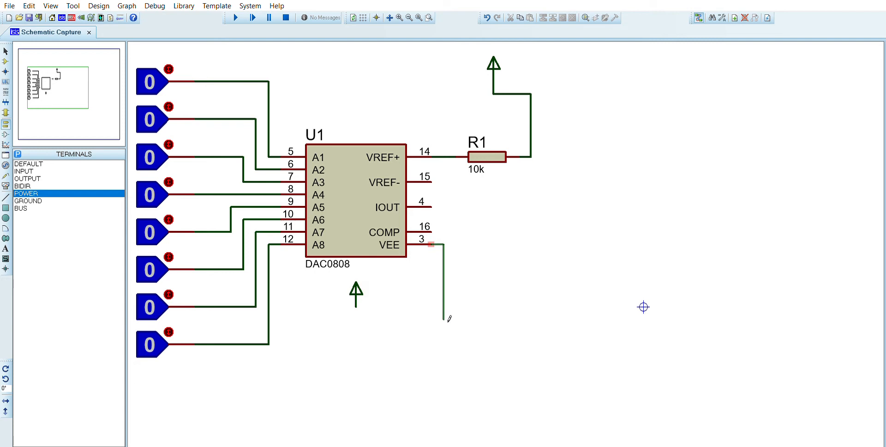
left_click(357, 306)
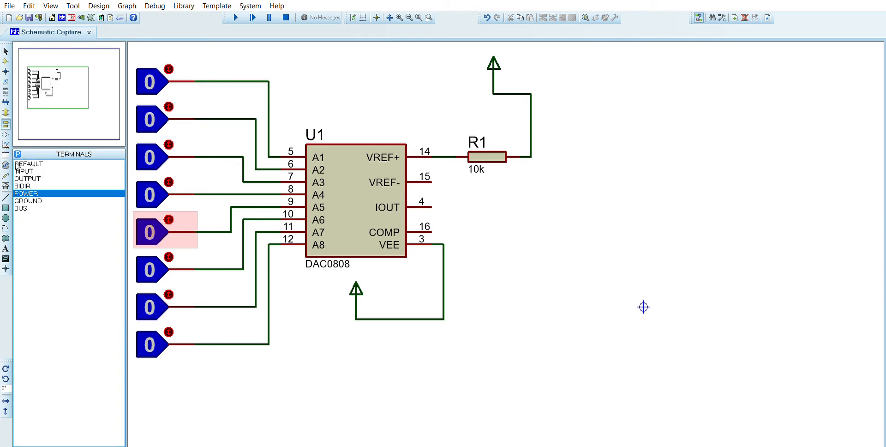
Place a CAP capacitor horizontally beside the corner of the VEE wire and connect it between that wire and the COMP pin
left_click(5, 61)
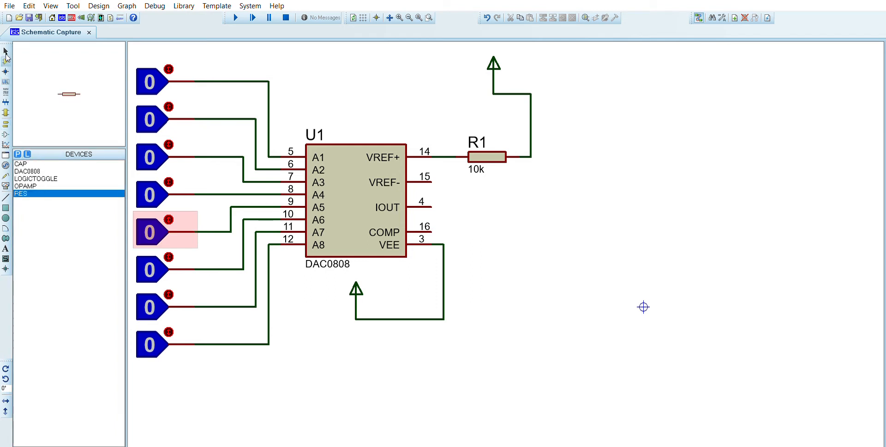
left_click(28, 164)
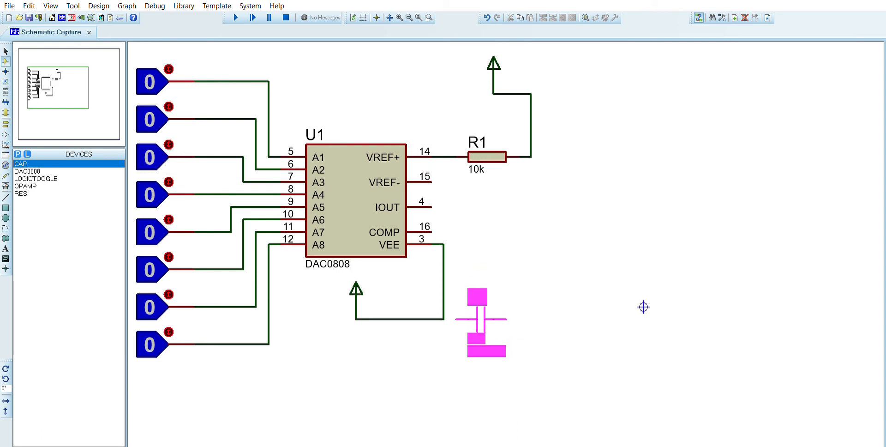
left_click(481, 318)
left_click(455, 317)
left_click(445, 318)
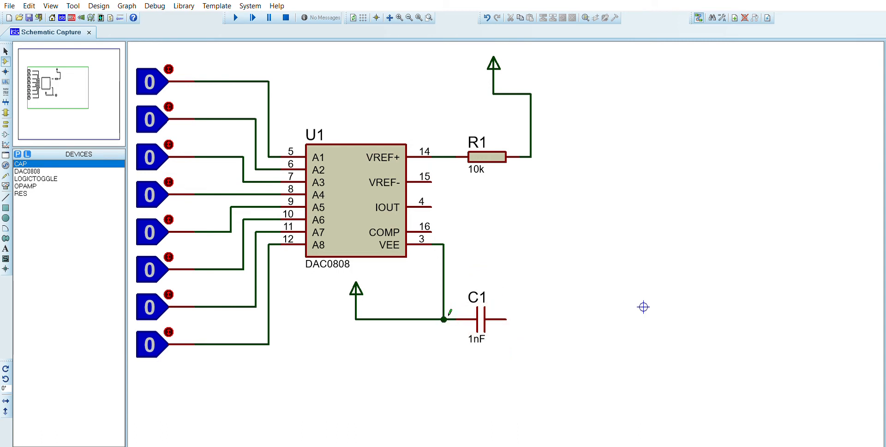
left_click(431, 232)
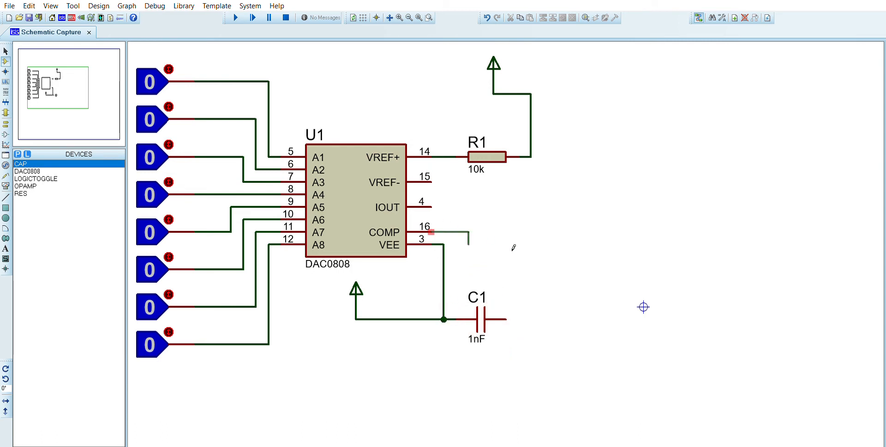
left_click(513, 316)
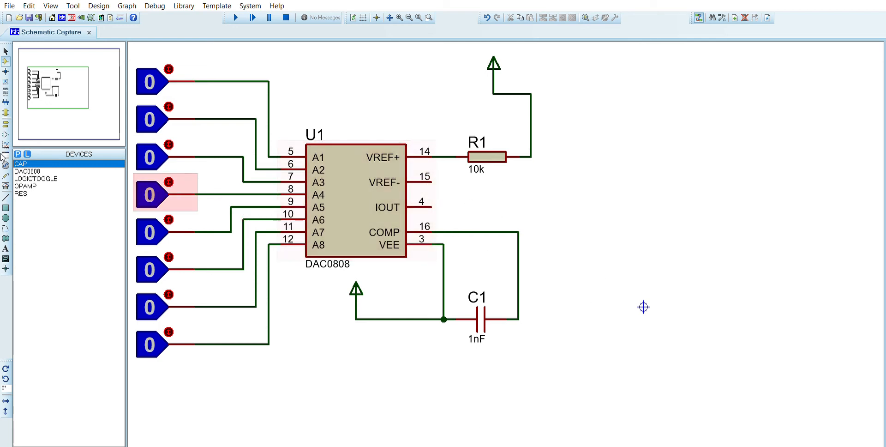
Place a second RES resistor horizontally in line with the DAC0808's VREF- pin and wire it to that pin
left_click_drag(42, 170, 63, 184)
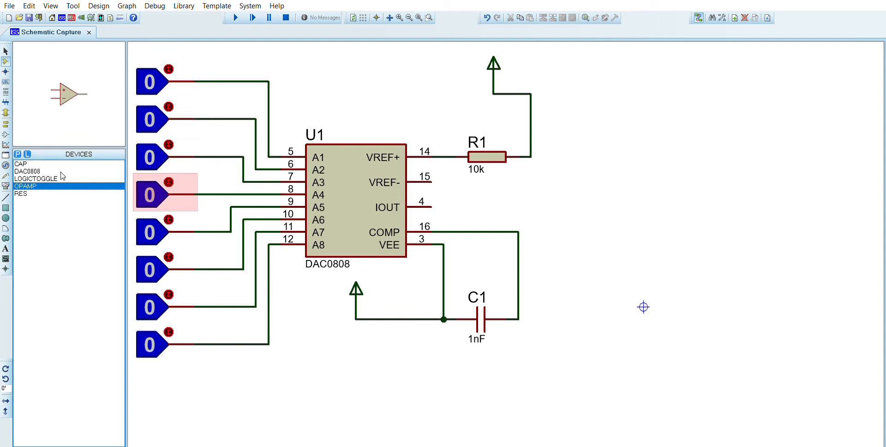
left_click(21, 193)
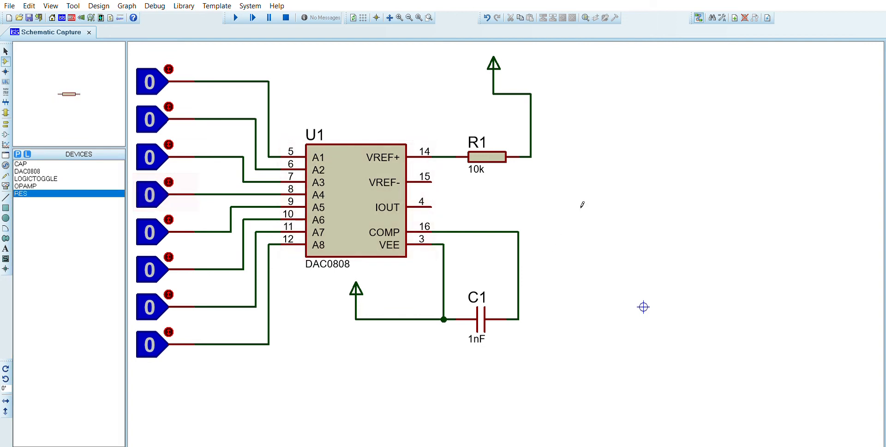
left_click(513, 182)
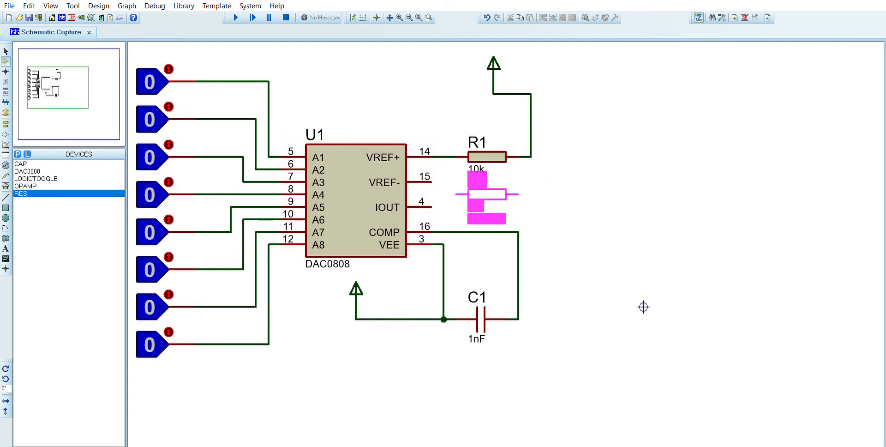
left_click(525, 182)
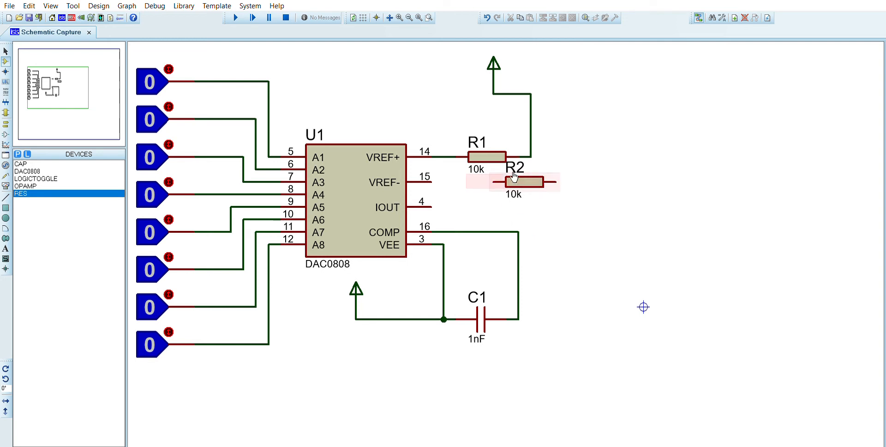
left_click(493, 181)
left_click(431, 182)
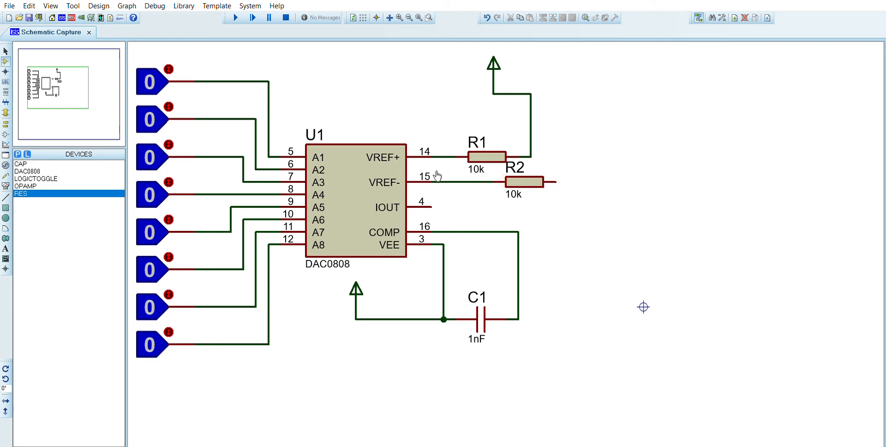
Place an OPAMP to the right of R2, wiring its non-inverting input to R2 and its inverting input to the IOUT pin
left_click(35, 178)
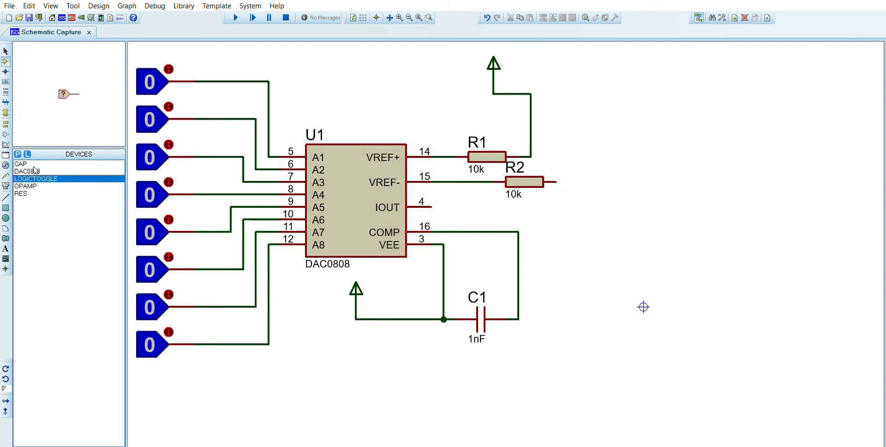
left_click(25, 185)
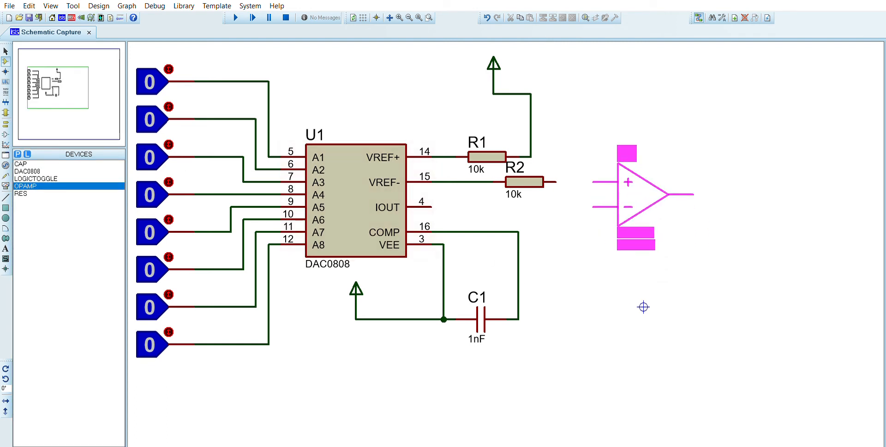
left_click(642, 194)
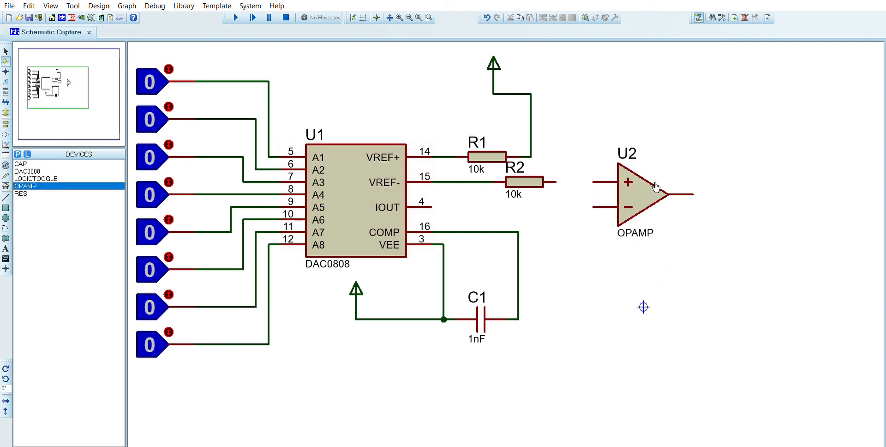
left_click(556, 181)
left_click(595, 181)
left_click(595, 206)
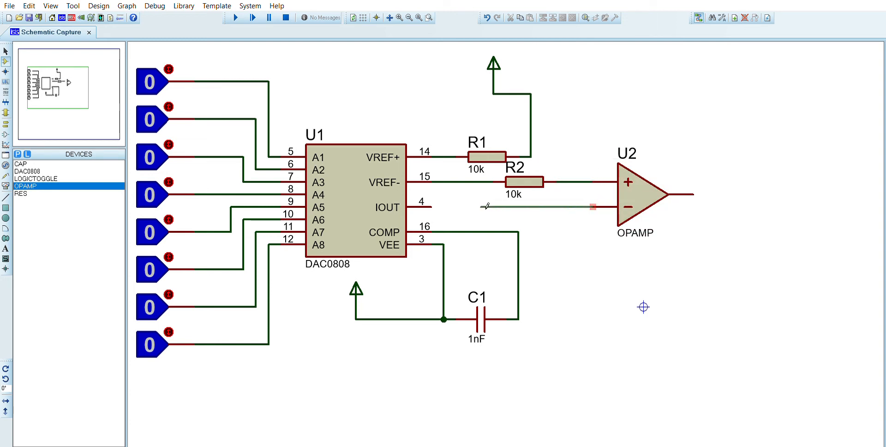
left_click(434, 206)
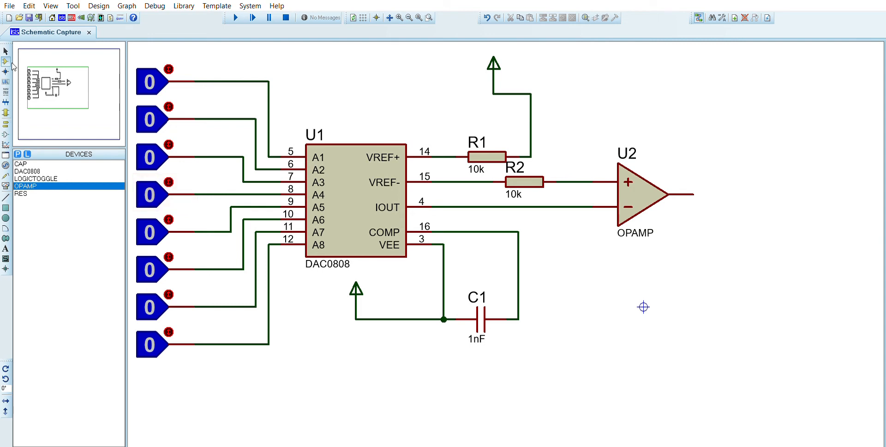
Place a GROUND terminal below the op-amp area and wire it to the line between R2 and the non-inverting input
left_click(5, 113)
left_click(29, 201)
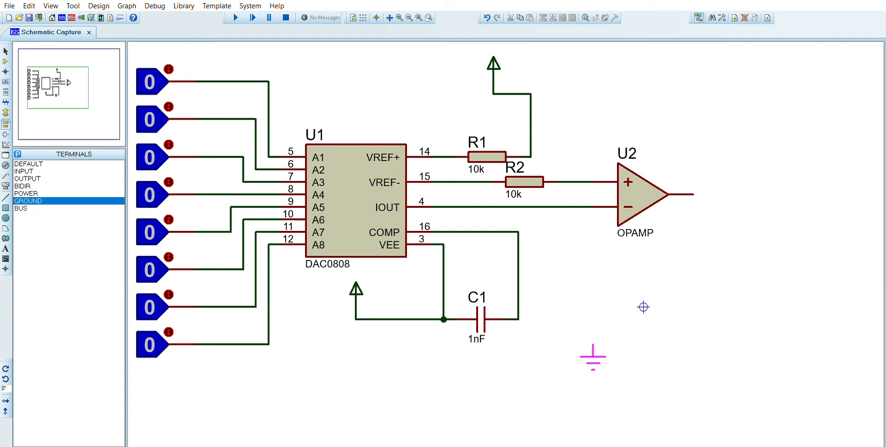
left_click(581, 369)
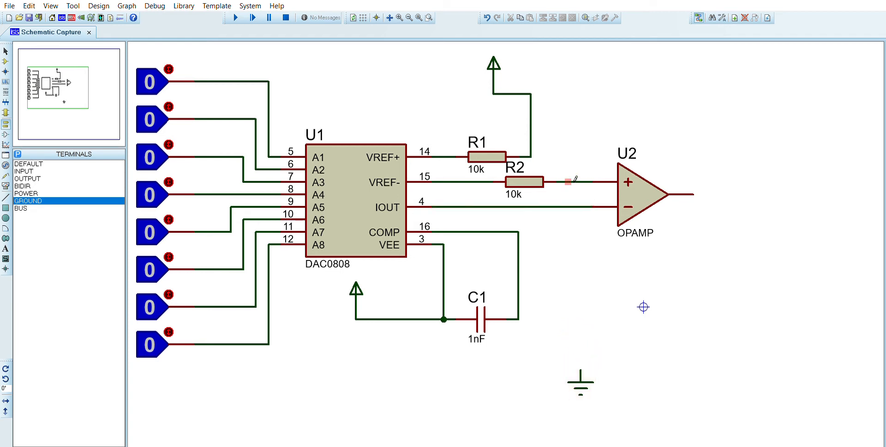
left_click(583, 368)
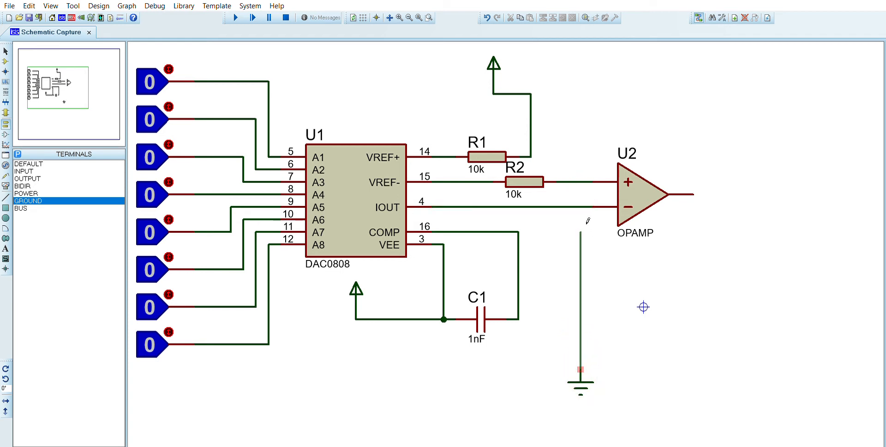
left_click(584, 180)
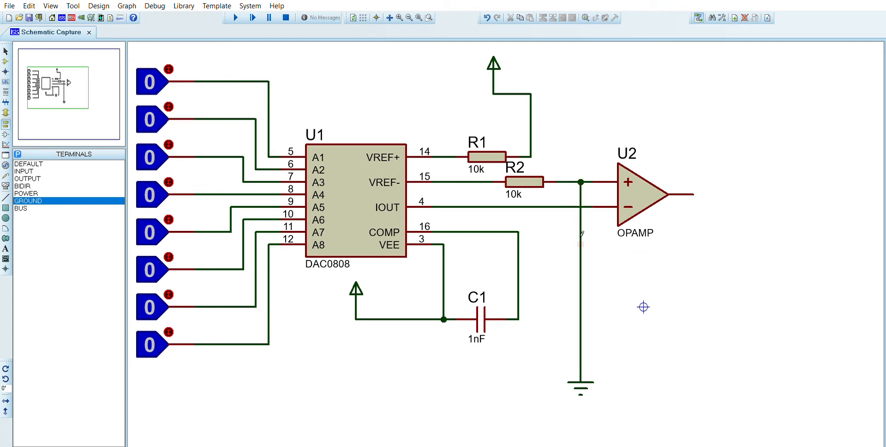
Move the op-amp further right, keeping its input wires attached, to make room beside the ground line
left_click_drag(594, 131, 706, 307)
left_click_drag(648, 180, 697, 176)
left_click(710, 381)
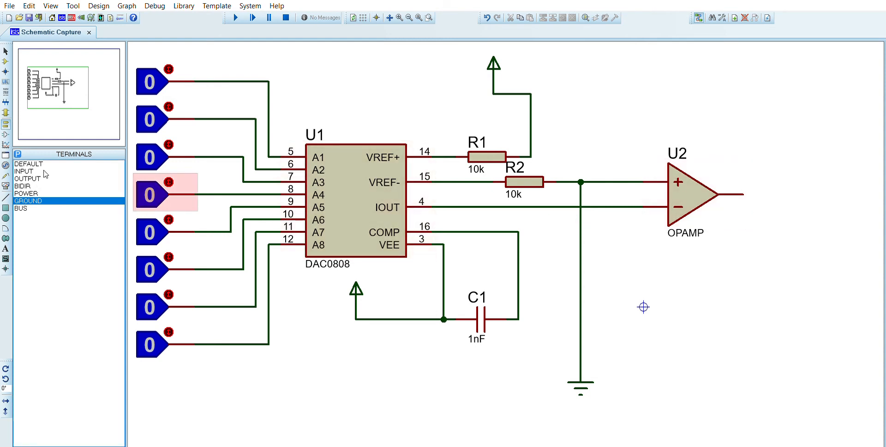
Place a RES resistor below the op-amp and wire it as feedback between the inverting input line and the output
left_click(36, 208)
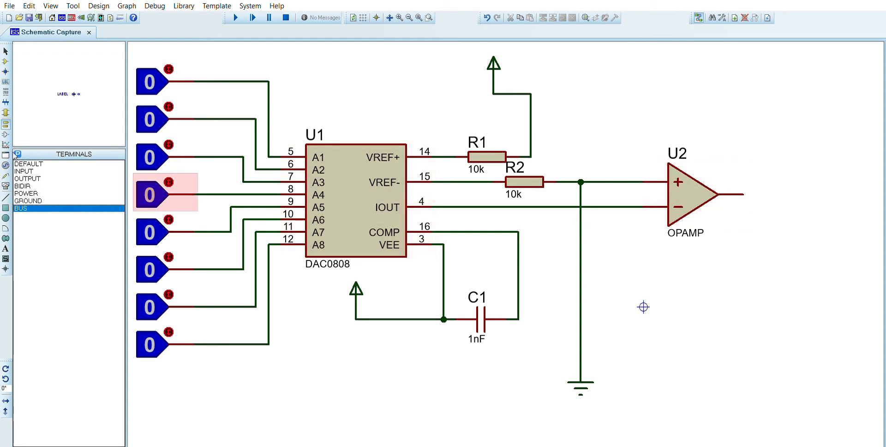
left_click(6, 52)
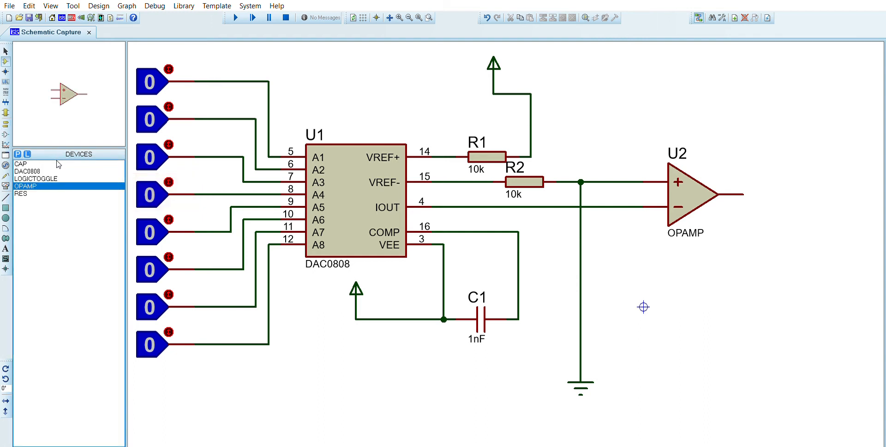
left_click(25, 193)
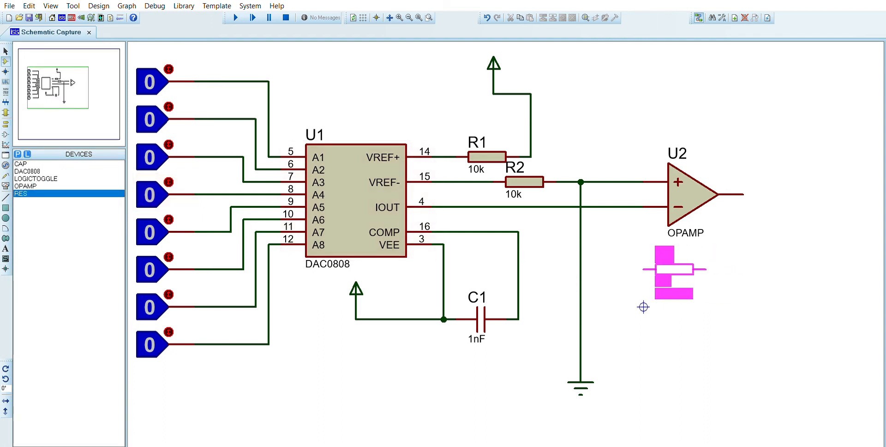
left_click(667, 252)
left_click(664, 254)
left_click(618, 206)
left_click(723, 254)
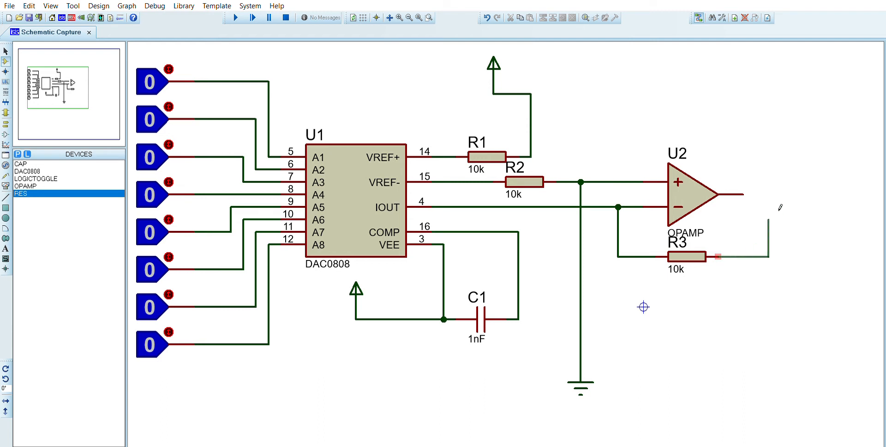
left_click(744, 195)
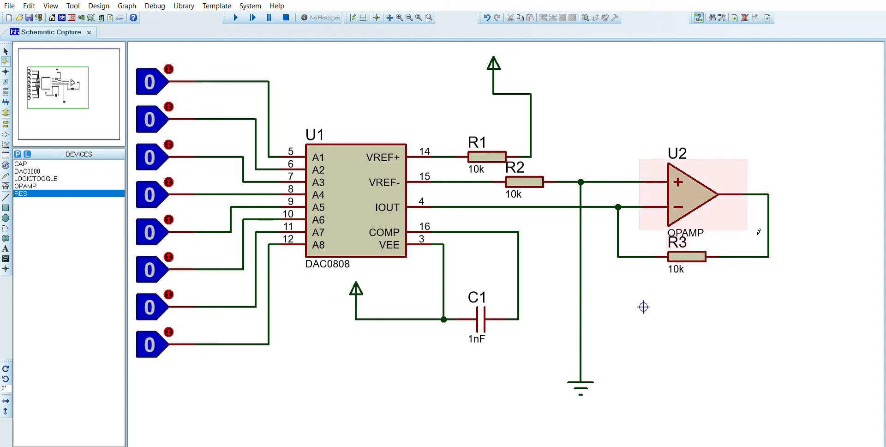
Place a DC VOLTMETER to the right of the op-amp, wiring its positive terminal to the output and its negative terminal to the ground line
left_click(5, 185)
left_click(41, 223)
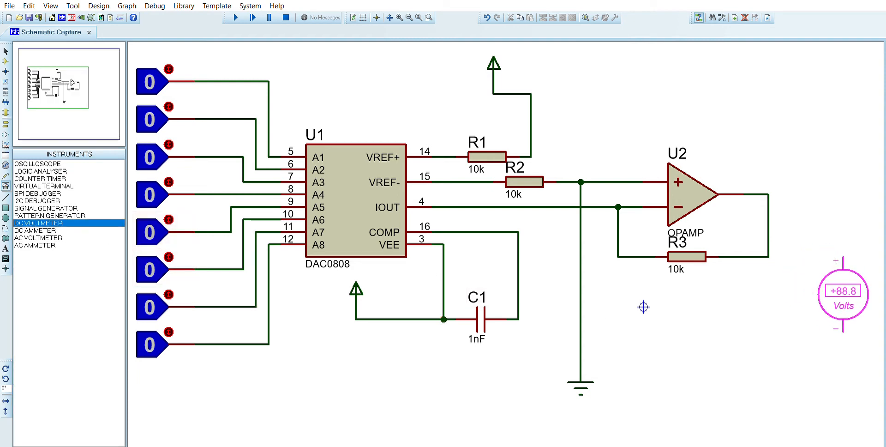
left_click(843, 294)
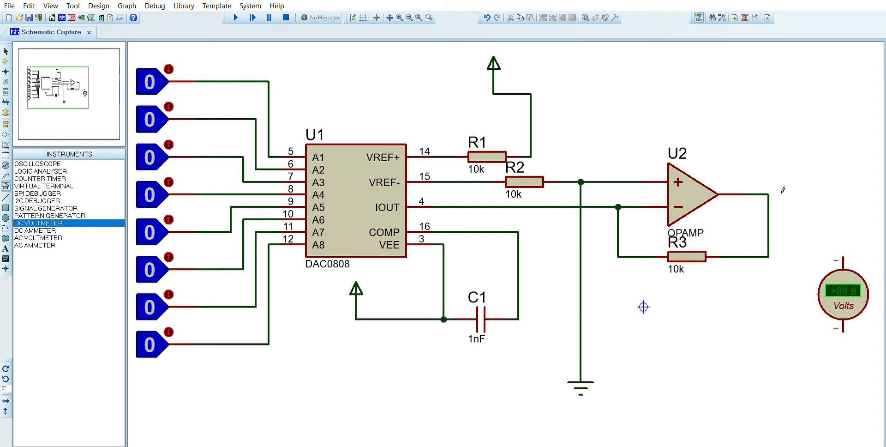
left_click(769, 194)
left_click(843, 259)
left_click(843, 331)
left_click(581, 344)
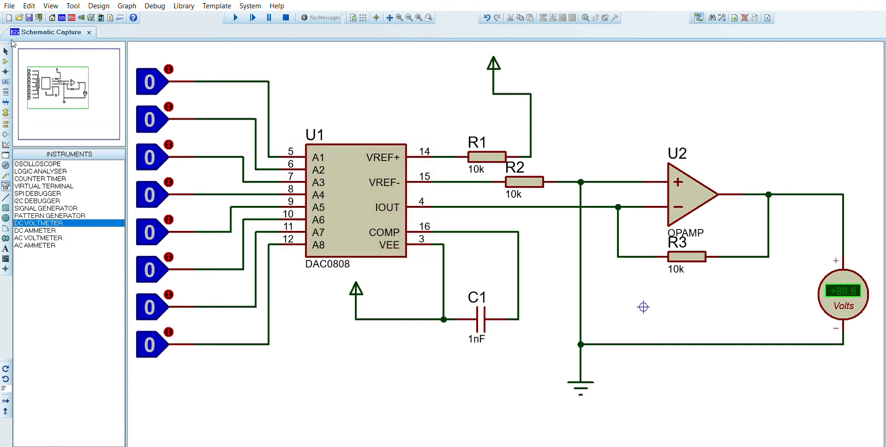
Label the power terminal above R1 as +5v and the power terminal beside C1 as -5v
left_click(502, 56)
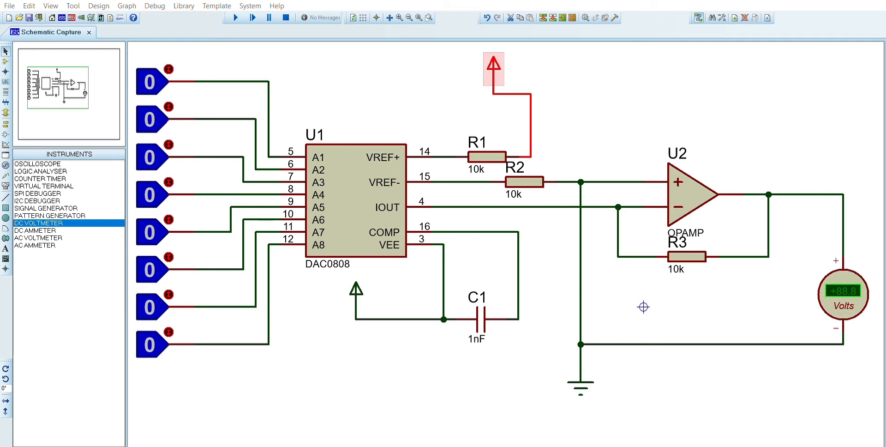
key("Return")
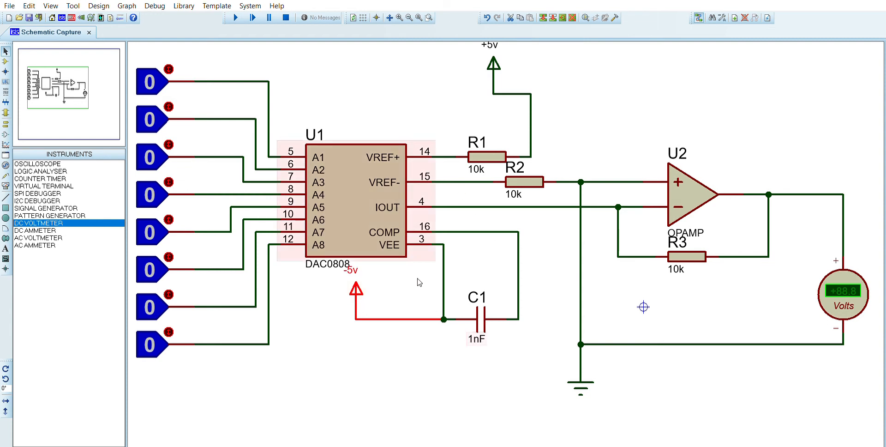
left_click(396, 374)
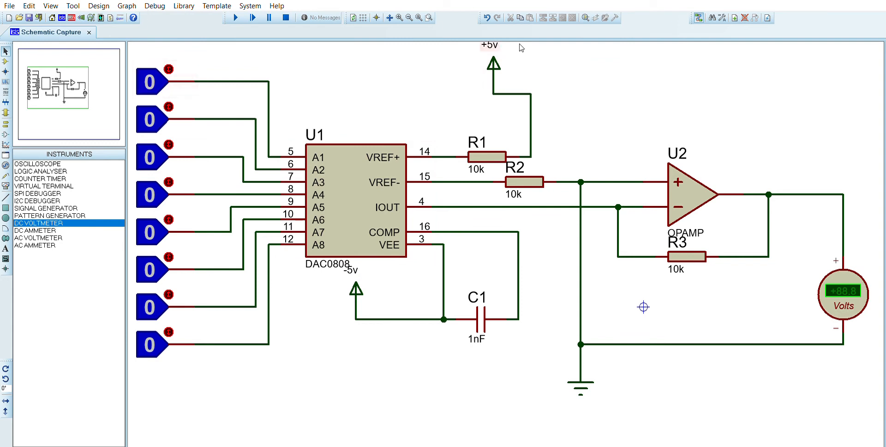
Move the +5v power terminal so it sits straight above the right end of R1, straightening its wire
left_click(494, 69)
left_click_drag(499, 72, 536, 87)
left_click(600, 127)
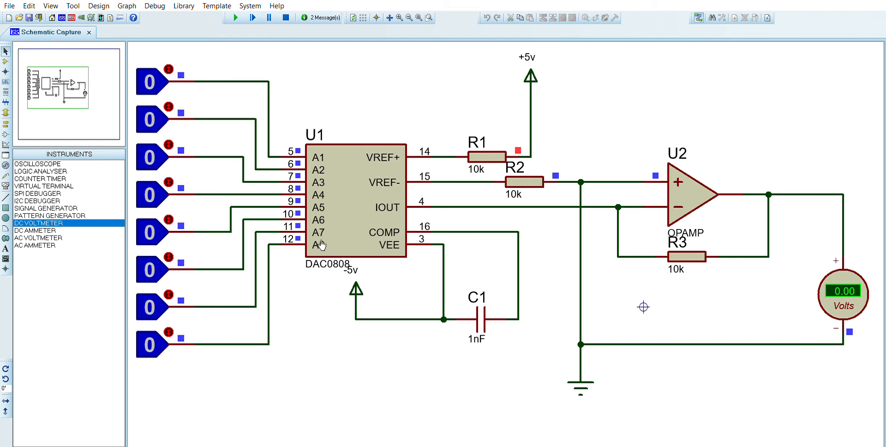
With the simulation running, switch all eight logic toggles from A1 down to A8 to 1
left_click(169, 68)
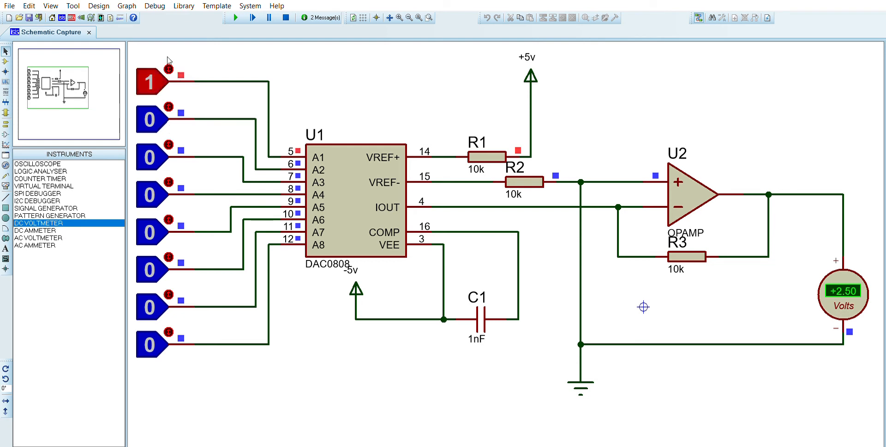
left_click(169, 106)
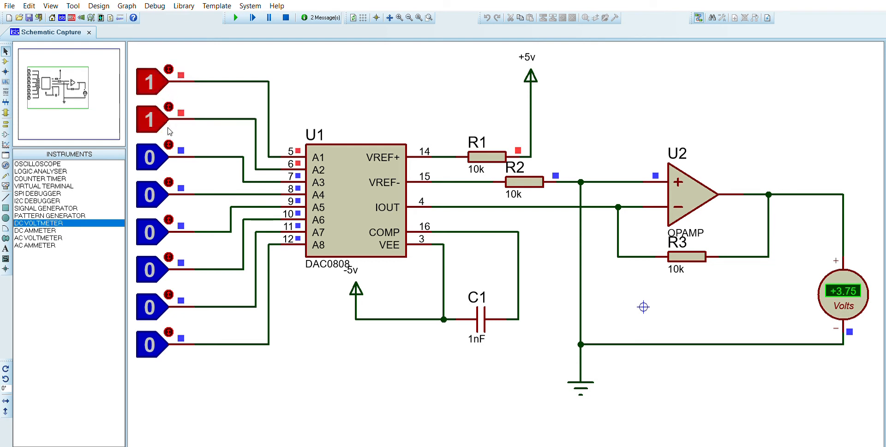
left_click(169, 144)
left_click(169, 181)
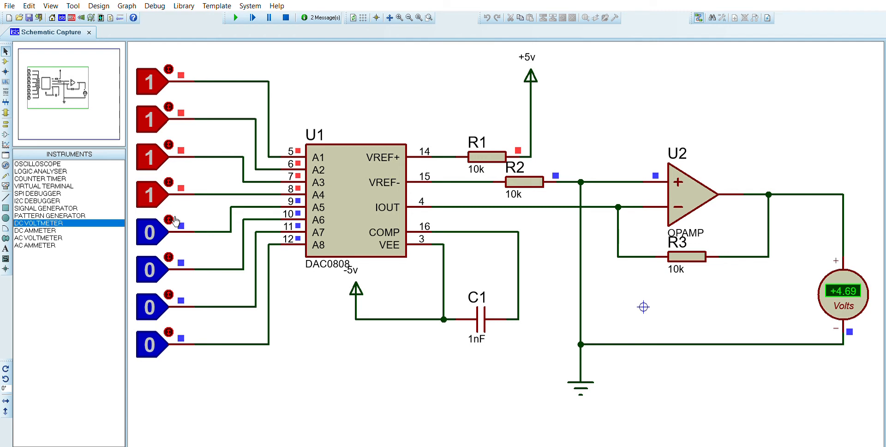
left_click(169, 218)
left_click(169, 256)
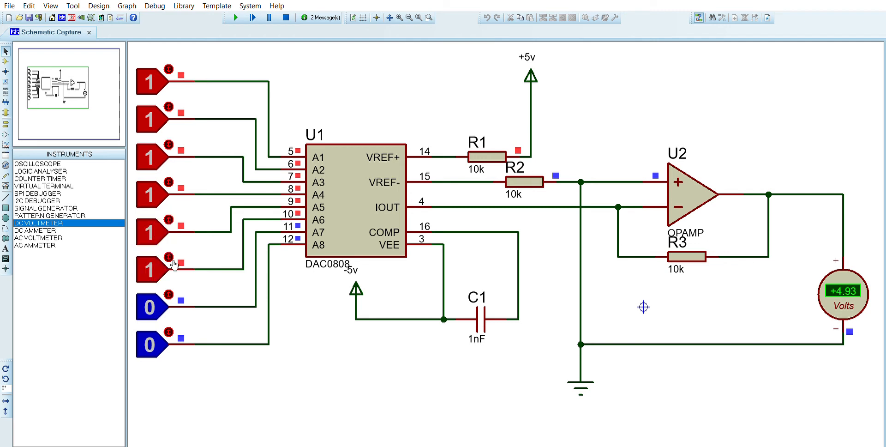
left_click(169, 294)
left_click(170, 330)
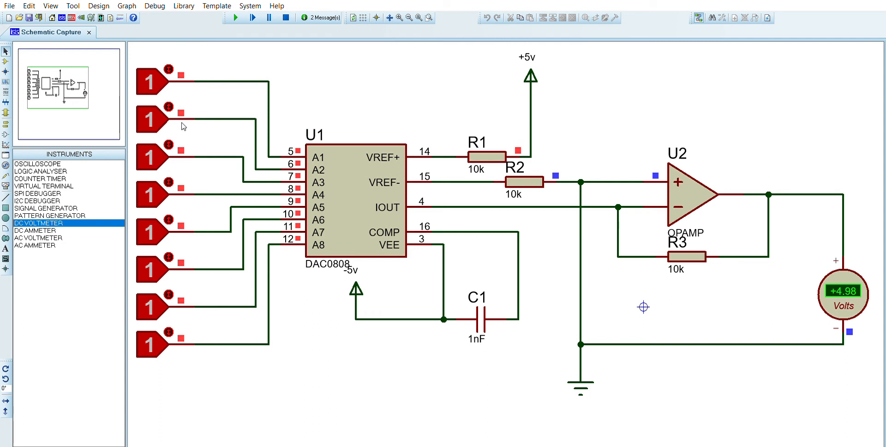
Switch the toggles for A2 through A8 to 0, keeping only A1 at 1
left_click(169, 107)
left_click(169, 145)
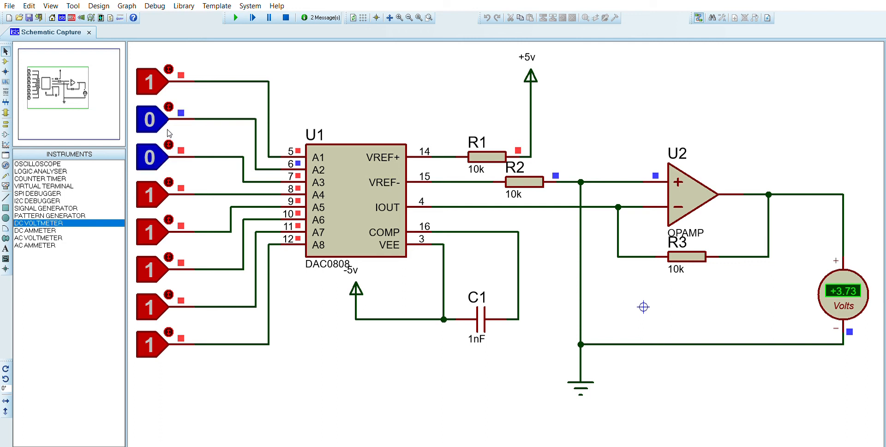
left_click(169, 182)
left_click(169, 220)
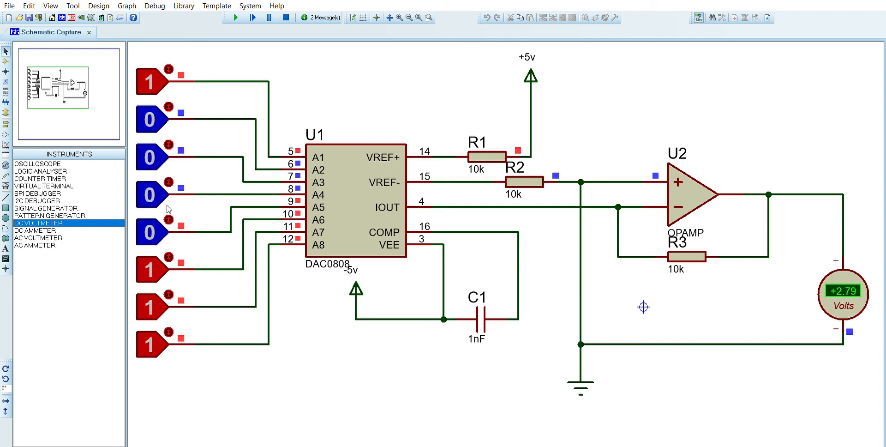
left_click(169, 257)
left_click(169, 295)
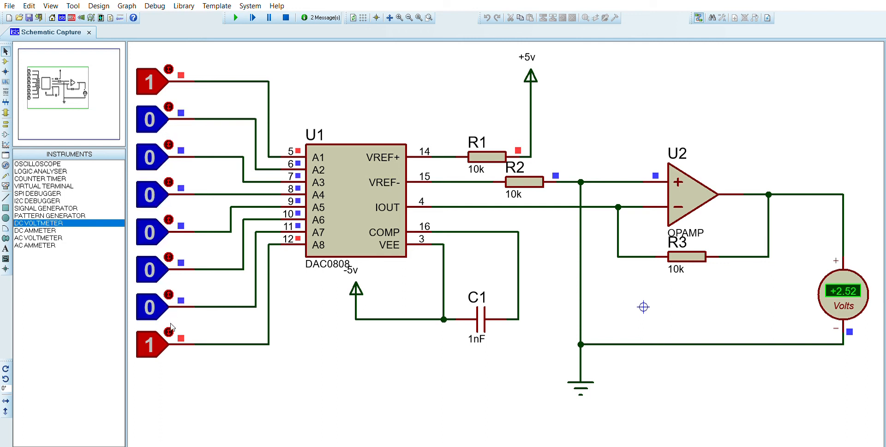
left_click(169, 332)
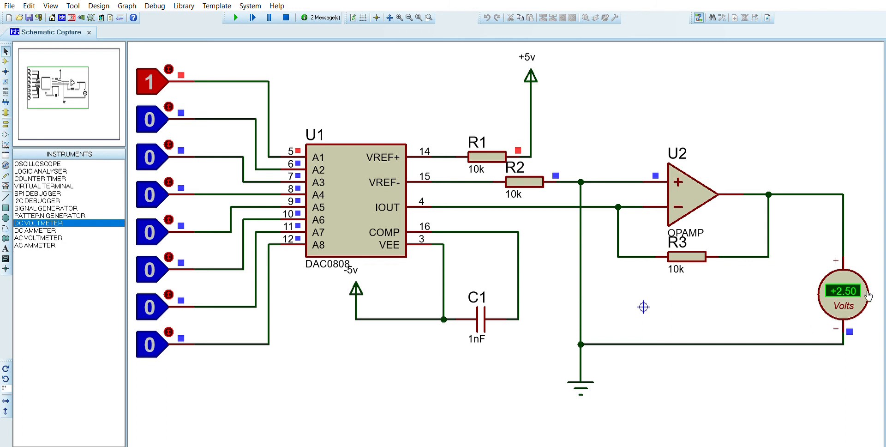
Switch the A1 toggle to 0 and the toggles from A8 up to A2 to 1
left_click(169, 69)
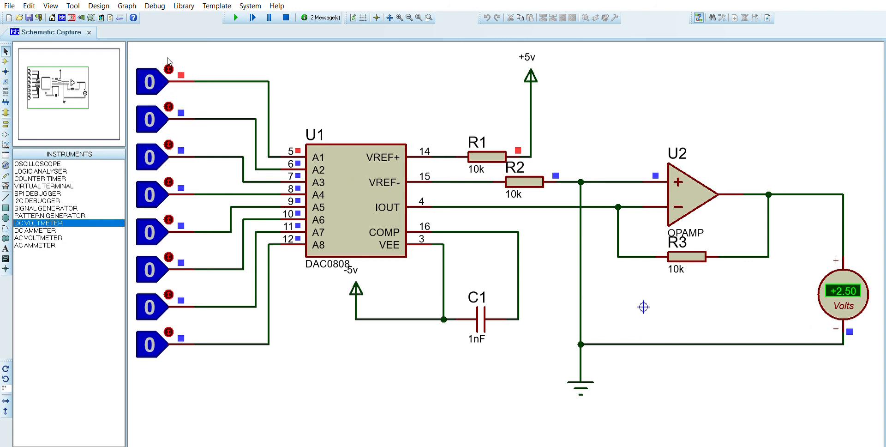
left_click(169, 331)
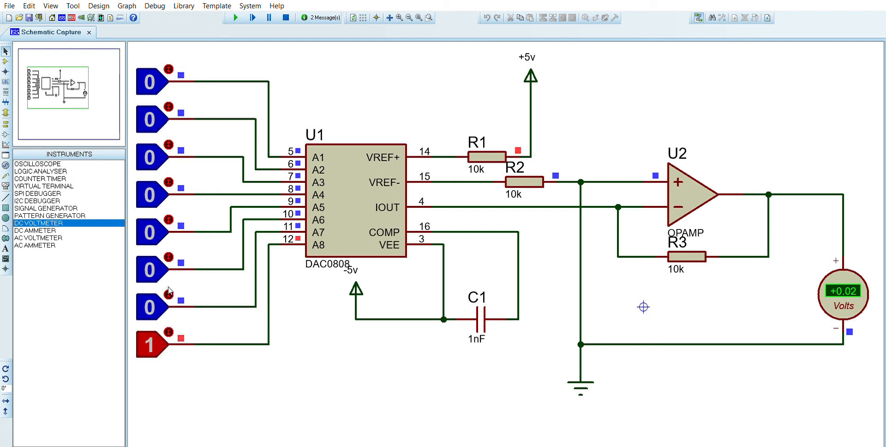
left_click(169, 294)
left_click(169, 257)
left_click(169, 256)
left_click(169, 220)
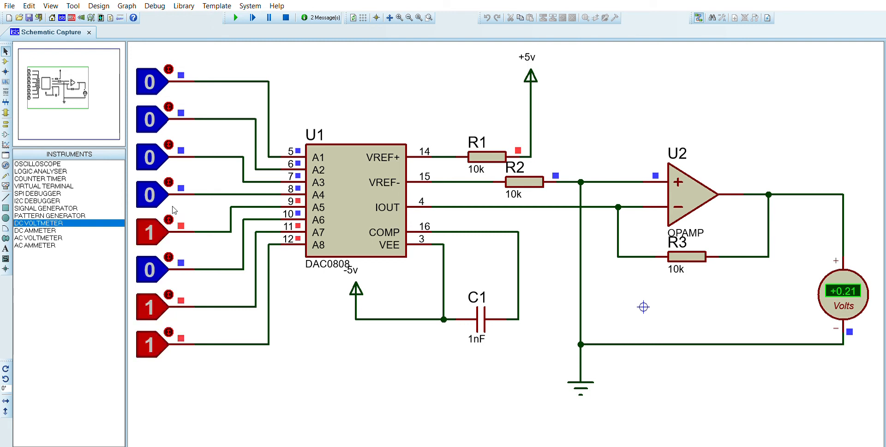
left_click(169, 256)
left_click(169, 181)
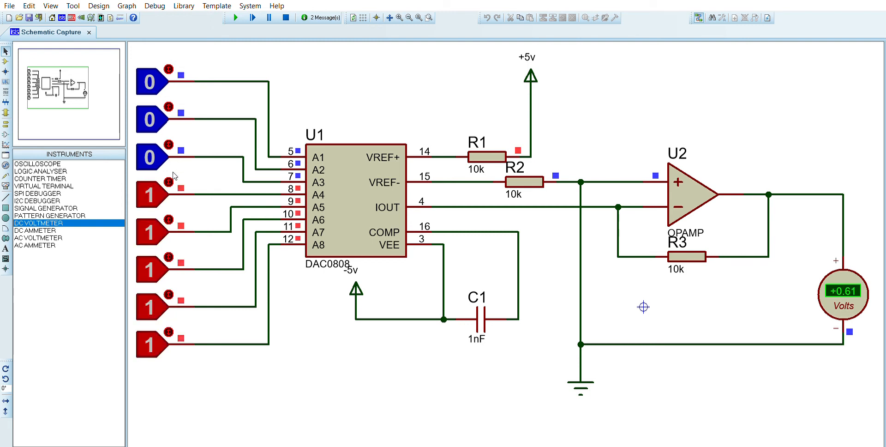
left_click(169, 144)
left_click(169, 107)
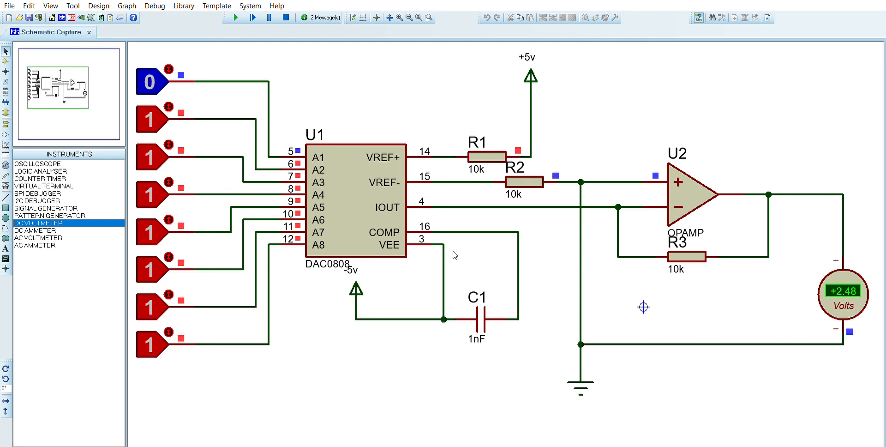
Switch the A2, A3 and A4 toggles to 0 so the A1–A8 input is 00001111
left_click(169, 106)
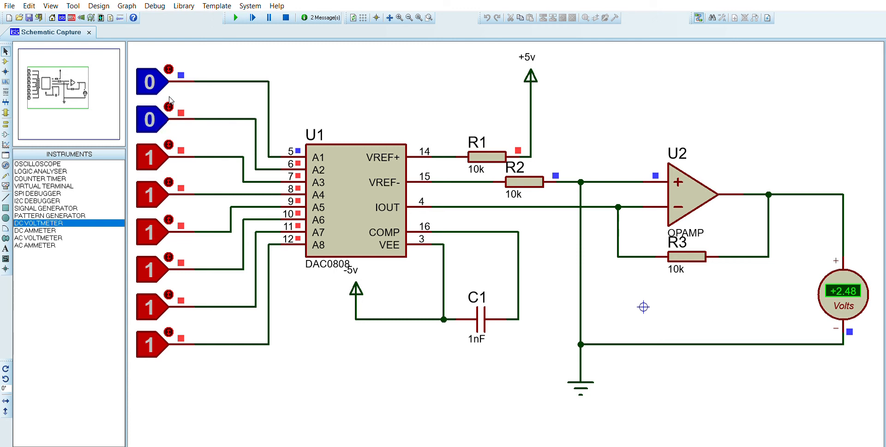
left_click(168, 143)
left_click(169, 182)
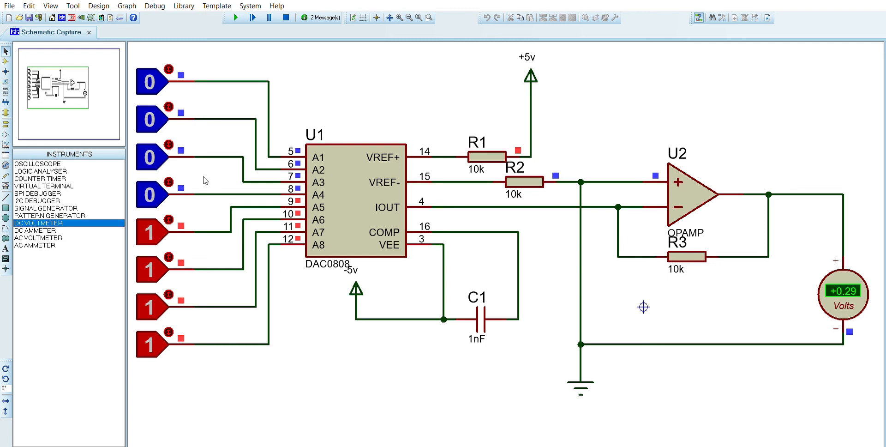
Set the A1–A8 input to 10101011 by changing A1, A3 and A6, also testing A8 at 0 before restoring it to 1
left_click(169, 70)
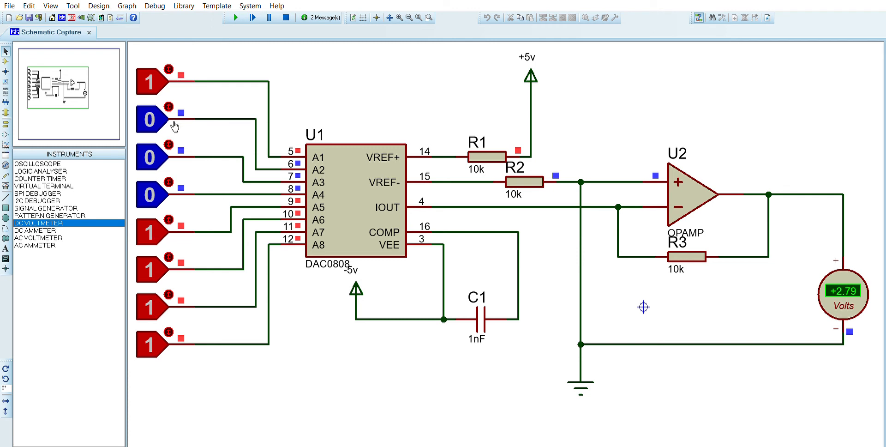
left_click(169, 144)
left_click(169, 255)
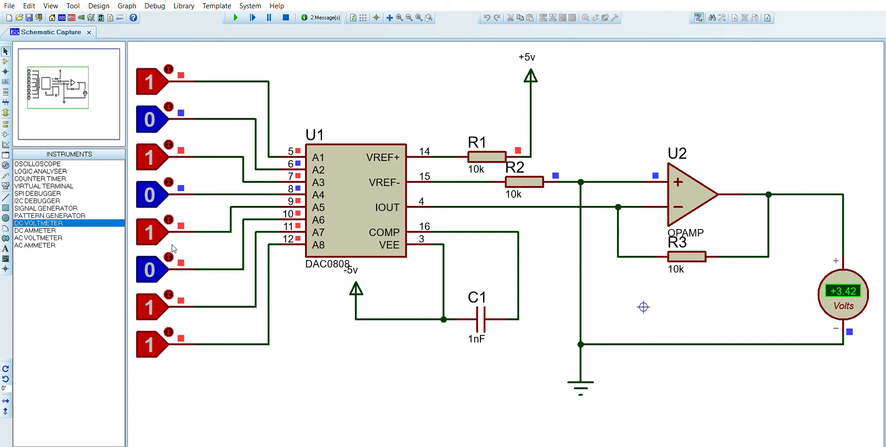
left_click(169, 331)
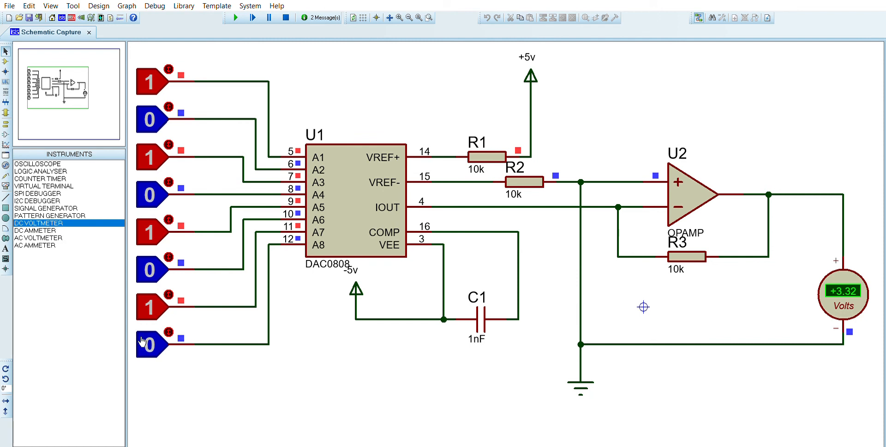
left_click(169, 332)
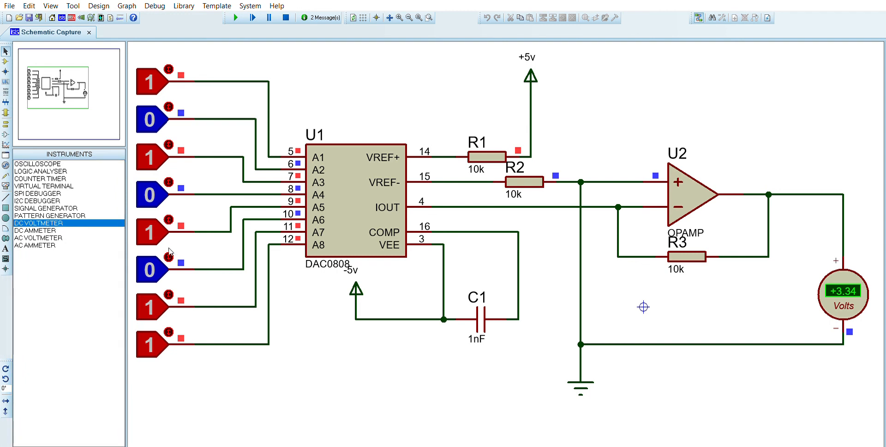
Switch the A6, A4 and A2 toggles to 1 so all eight inputs are high
left_click(169, 254)
left_click(169, 180)
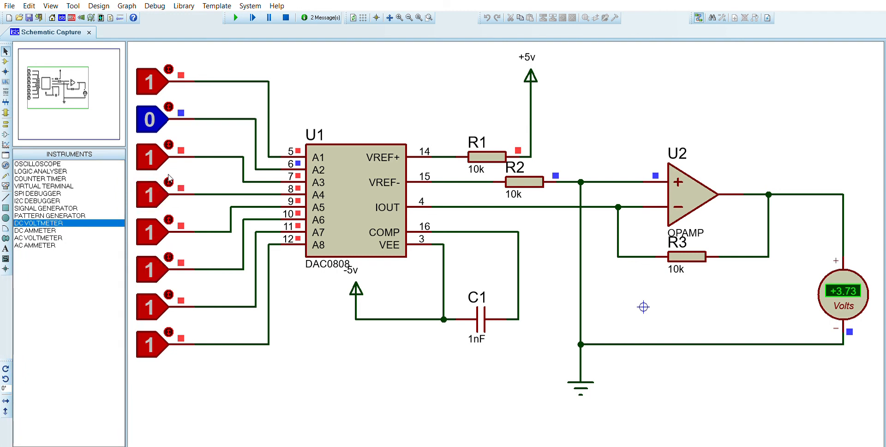
left_click(169, 107)
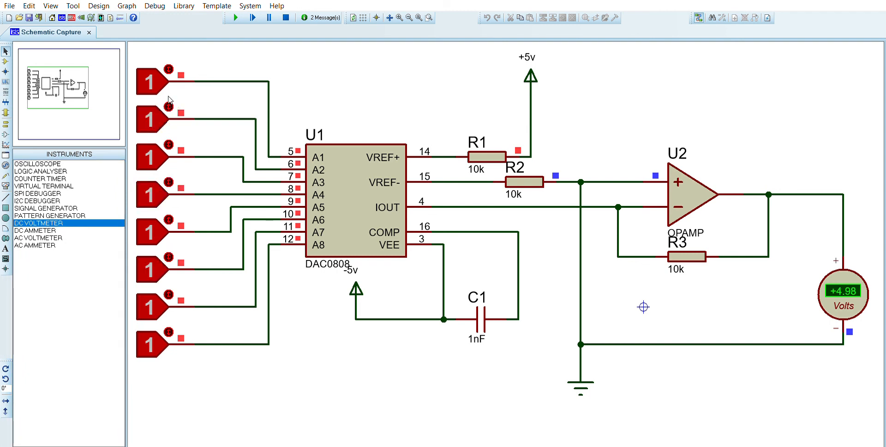
Switch the A3, A4 and A7 toggles to 0, also testing A5 and A8 at 0 before restoring each to 1
left_click(171, 139)
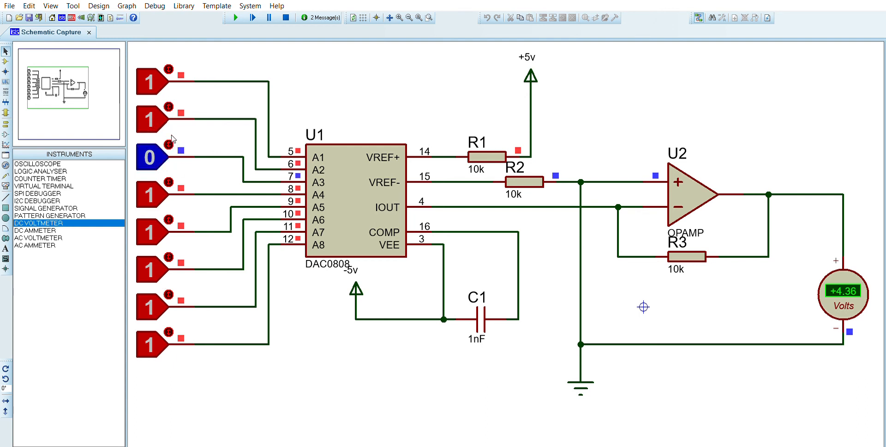
left_click(170, 180)
left_click(171, 213)
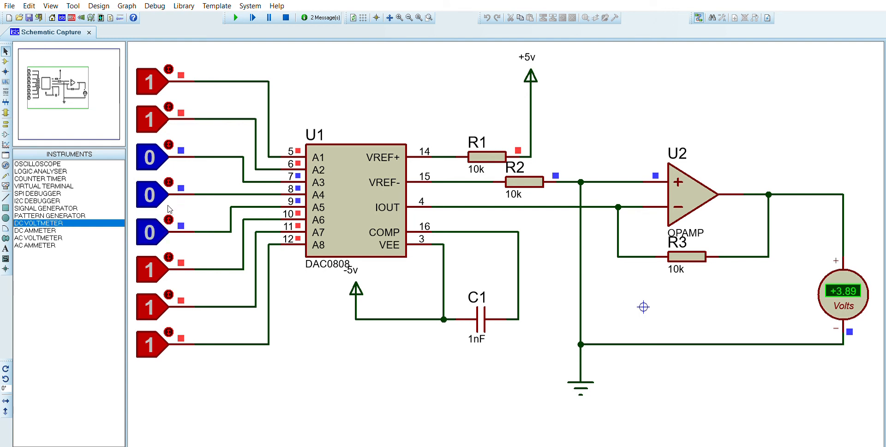
left_click(170, 210)
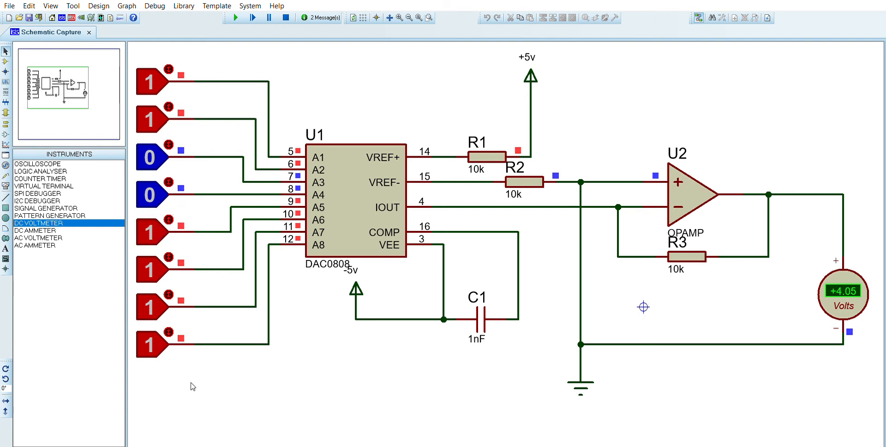
left_click(169, 325)
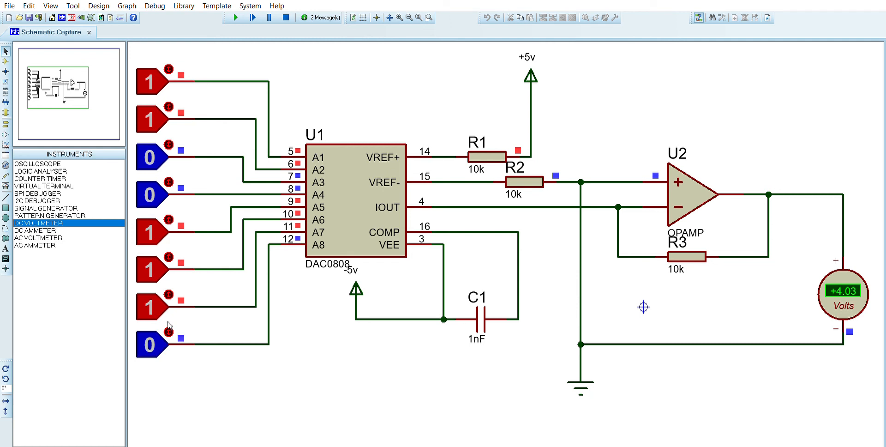
left_click(169, 293)
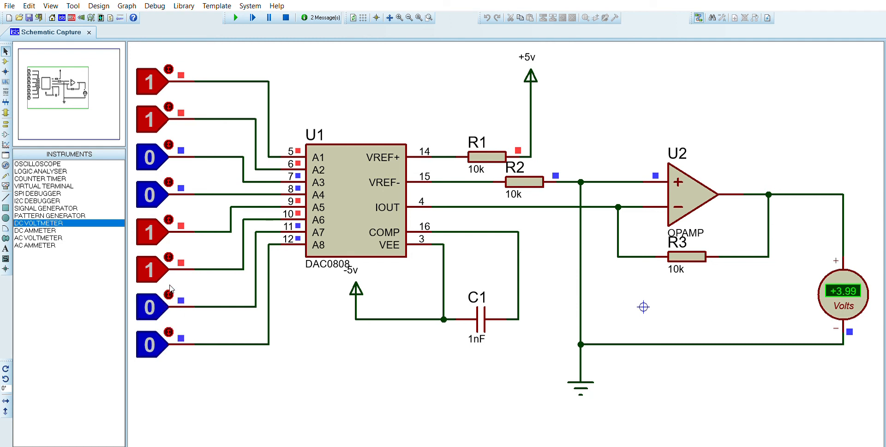
left_click(168, 322)
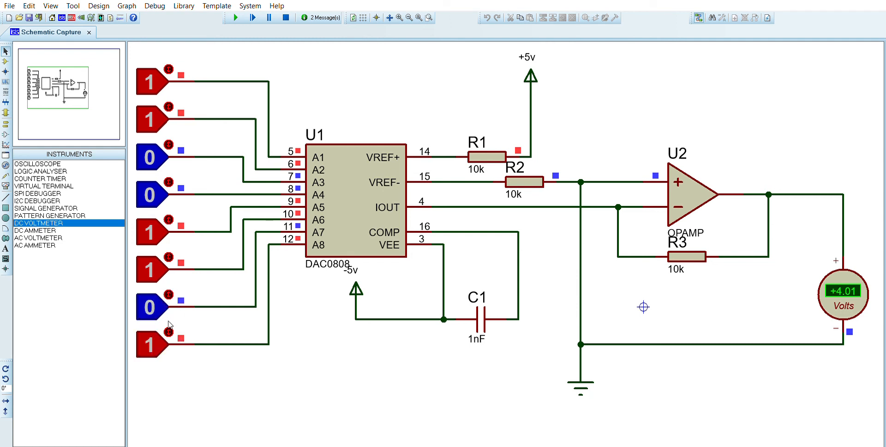
Flip the A7, A6 and A8 toggles to test them, restoring the A1–A8 input to 11001101
left_click(170, 288)
left_click(171, 248)
left_click(172, 253)
left_click(169, 285)
left_click(167, 325)
left_click(168, 325)
Switch the remaining high toggles A1, A2, A5, A6 and A8 to 0 so all eight inputs are low
left_click(170, 69)
left_click(170, 93)
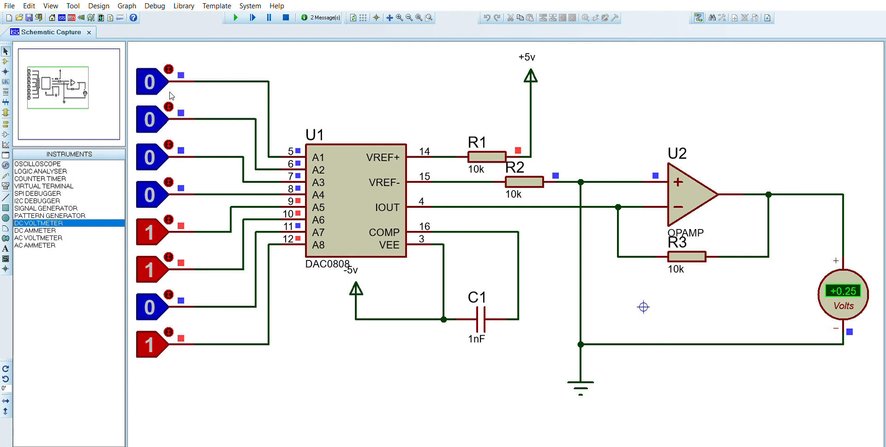
left_click(170, 219)
left_click(169, 257)
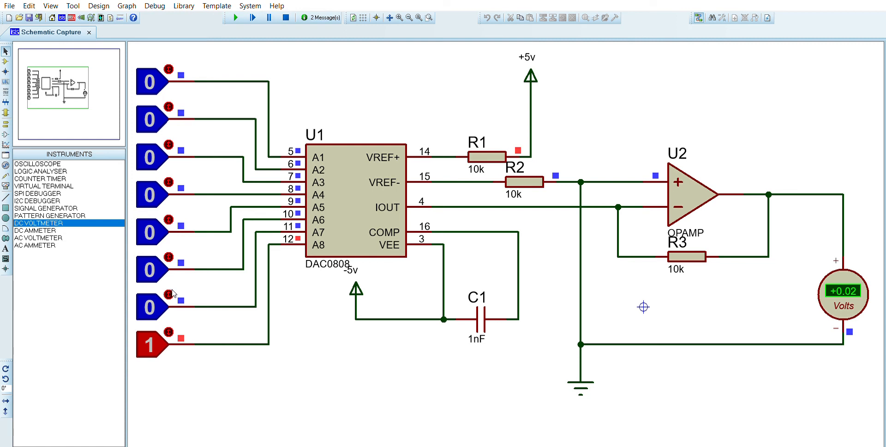
left_click(169, 332)
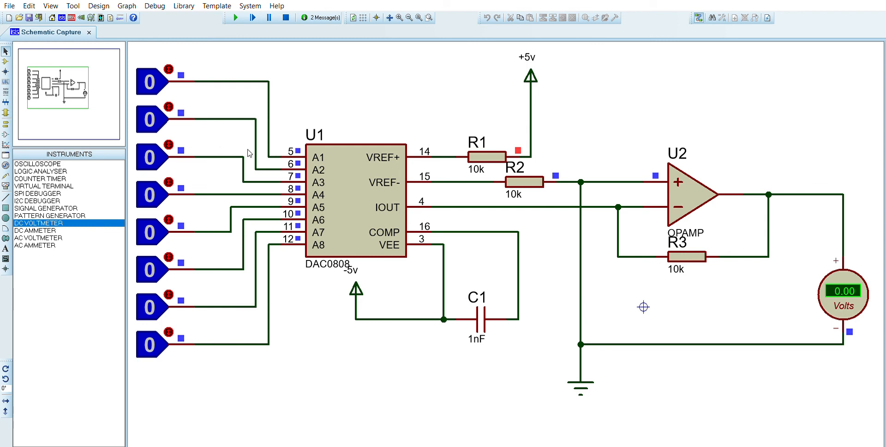
Test the A3 and A2 toggles one at a time at 1, leaving only A3 set to 1
left_click(167, 134)
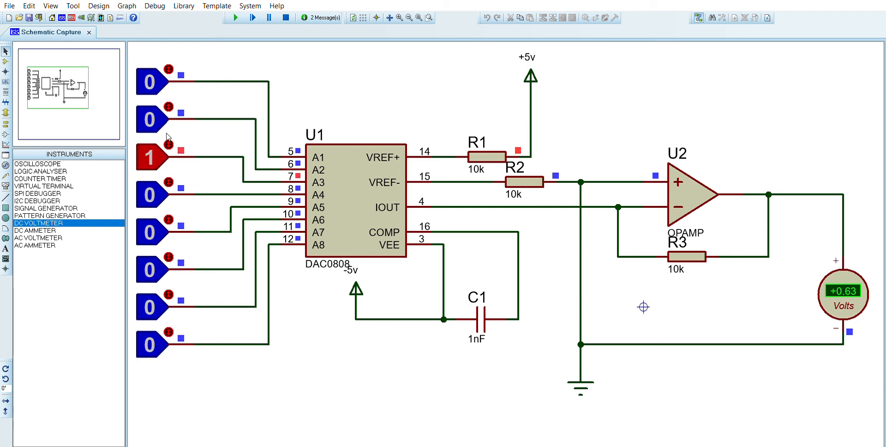
left_click(167, 134)
left_click(168, 136)
left_click(168, 136)
left_click(169, 97)
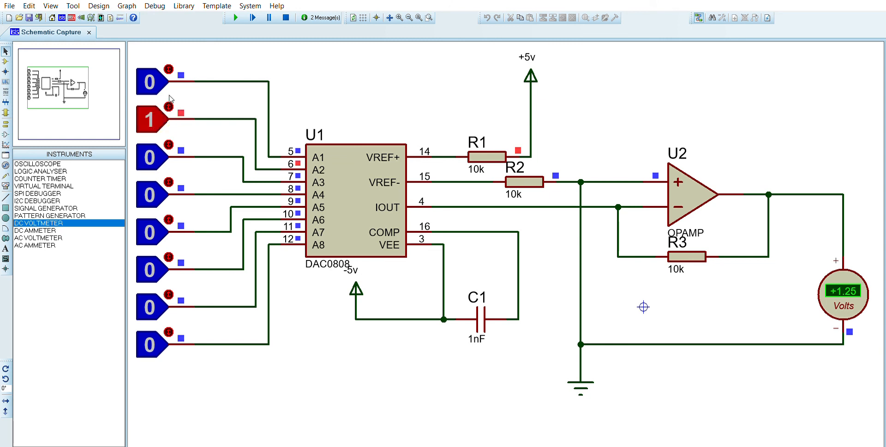
left_click(170, 98)
left_click(170, 137)
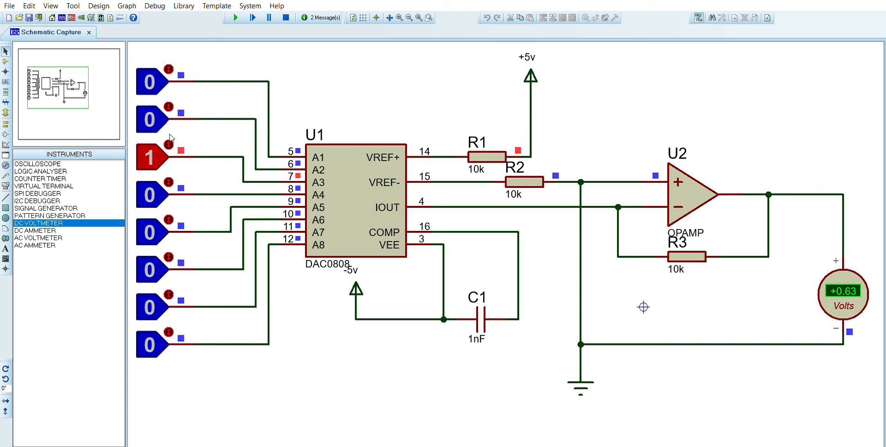
Switch the A4, A7 and A8 toggles to 1, testing A5 and A6 at 1 before restoring each to 0, for input 00110011
left_click(168, 172)
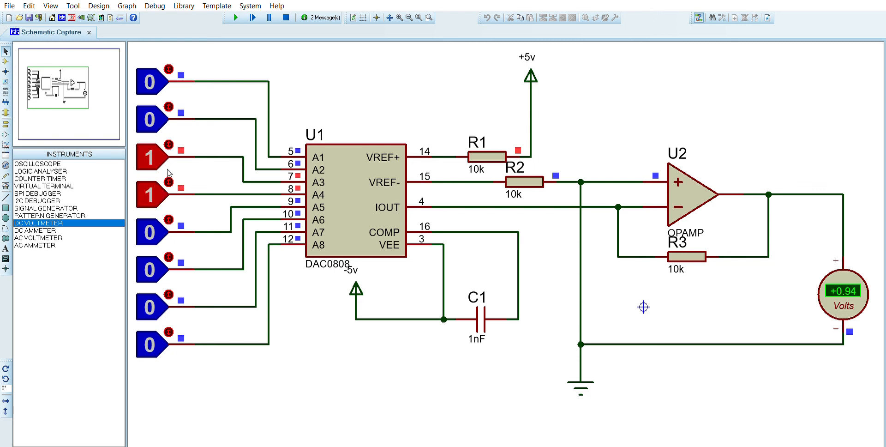
left_click(169, 212)
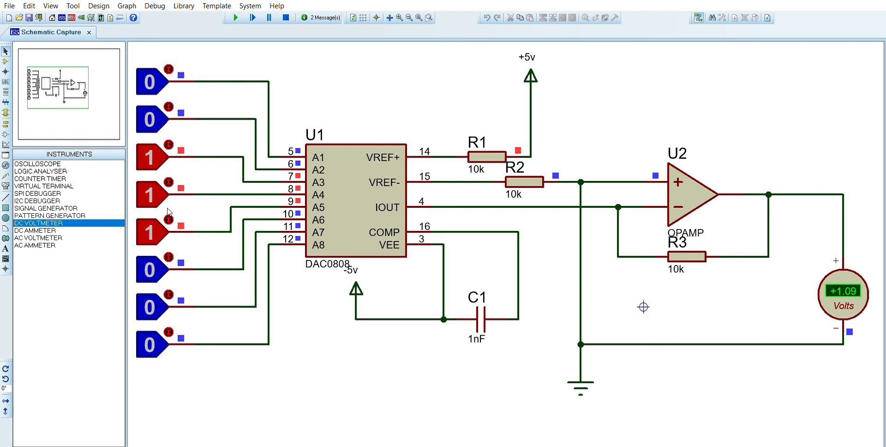
left_click(169, 218)
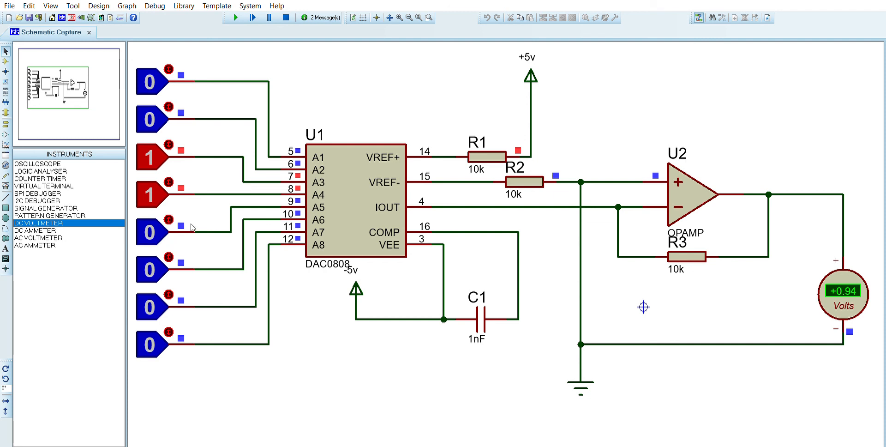
left_click(170, 249)
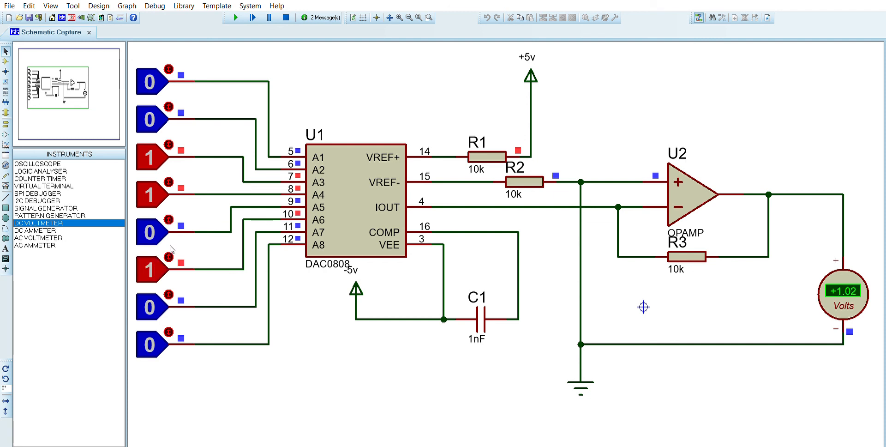
left_click(171, 248)
left_click(171, 282)
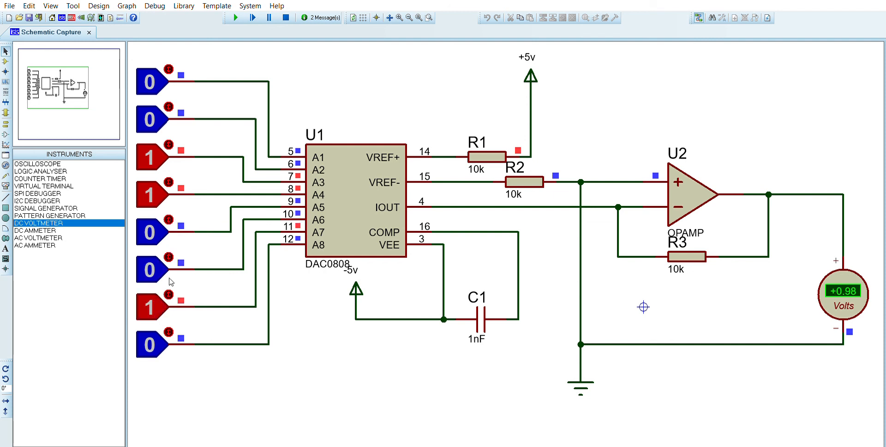
left_click(170, 320)
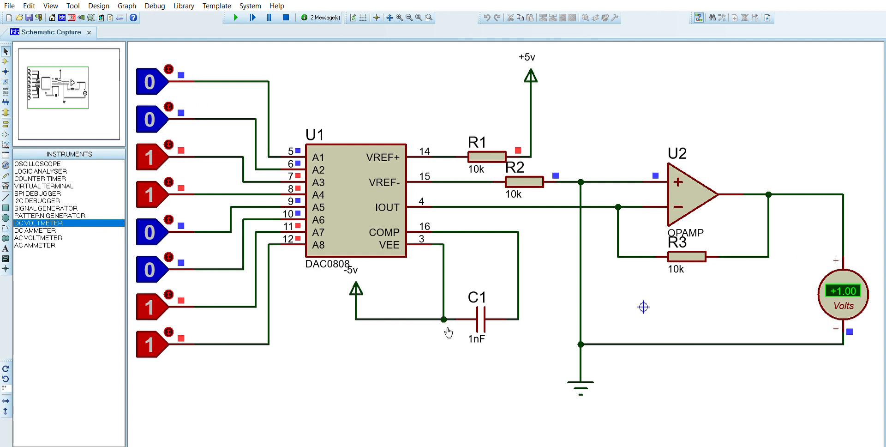
Switch the A3, A4, A7 and A8 toggles to 0 so all eight inputs are low
left_click(168, 137)
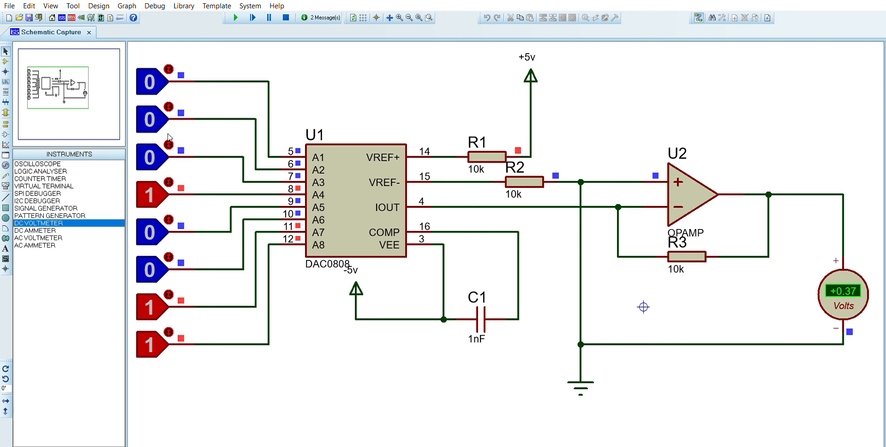
left_click(169, 182)
left_click(169, 294)
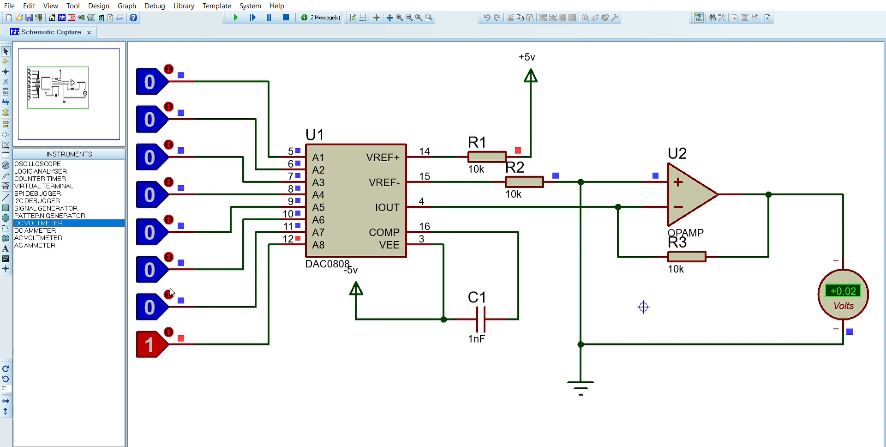
left_click(169, 330)
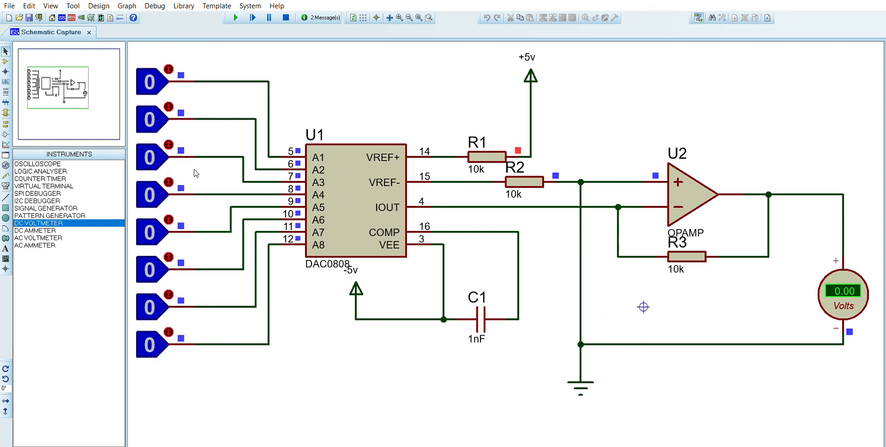
Test the A3 toggle and the A1 toggle individually at 1, restoring each to 0
left_click(169, 144)
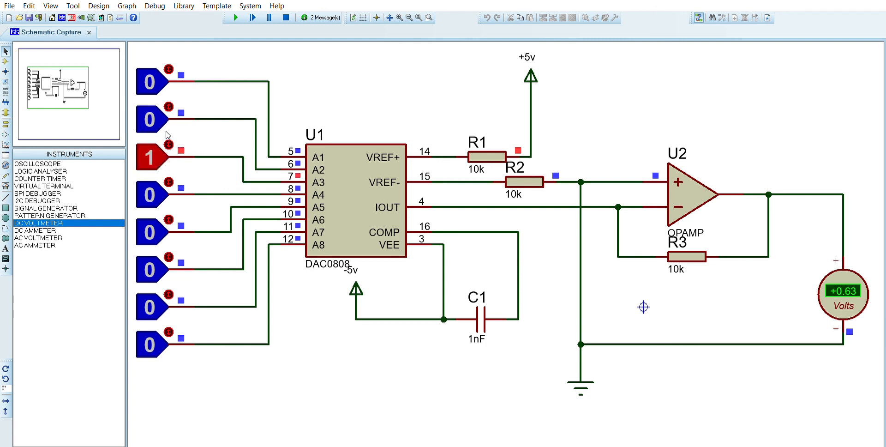
left_click(169, 144)
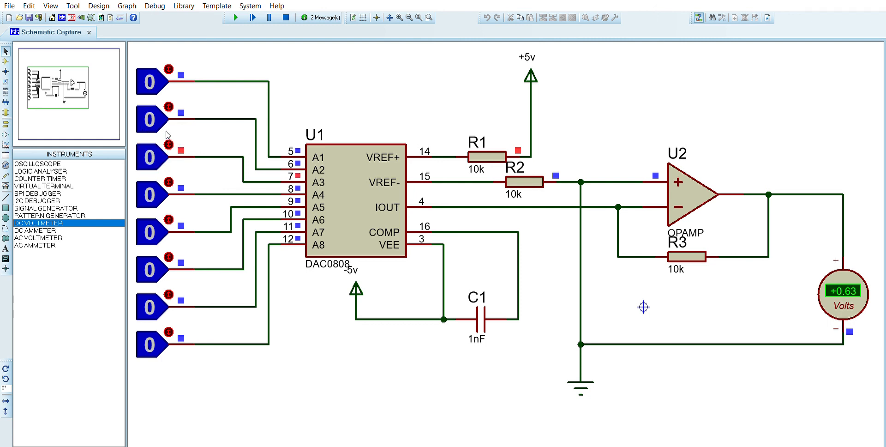
left_click(169, 69)
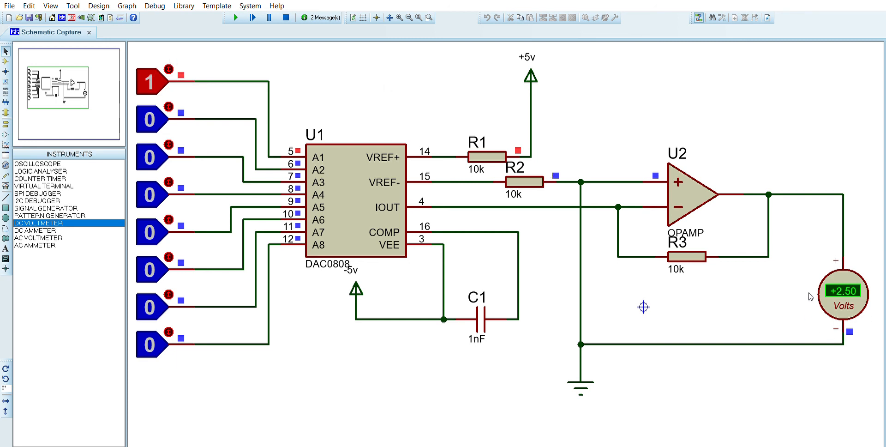
left_click(169, 69)
Switch the A2 and A3 toggles to 1, testing A4 and A5 at 1 before restoring each to 0
left_click(169, 106)
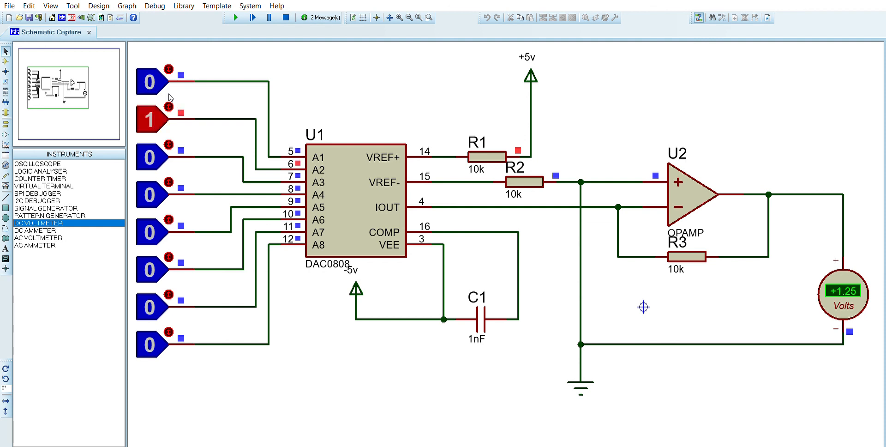
left_click(169, 141)
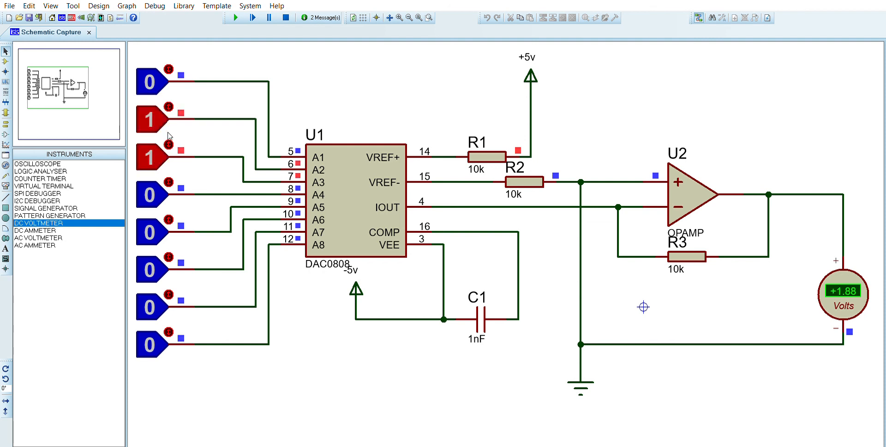
left_click(169, 181)
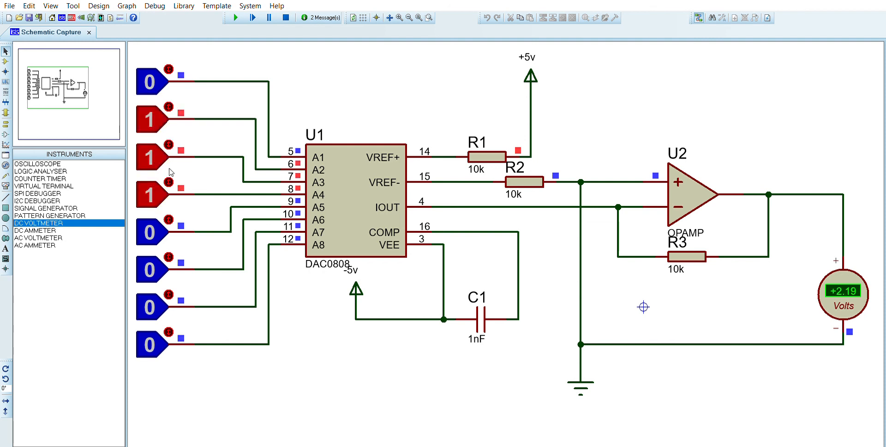
left_click(169, 181)
left_click(169, 219)
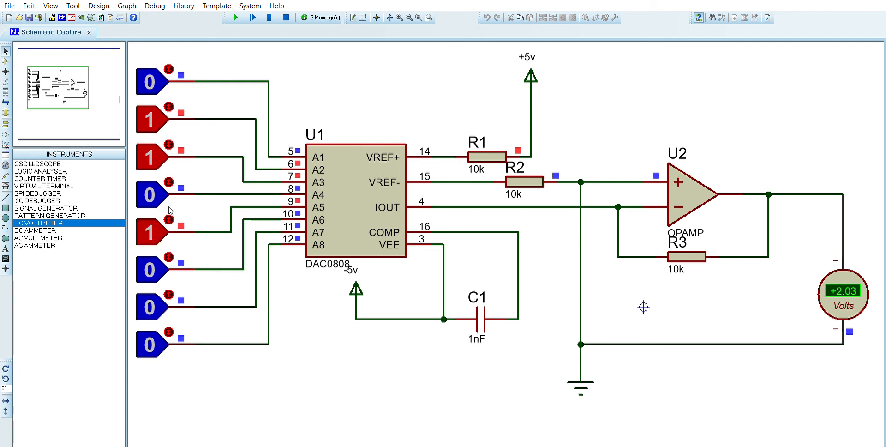
left_click(170, 219)
Switch the A6 and A7 toggles to 1, testing A8 at 1 before restoring it to 0, for input 01100110
left_click(169, 257)
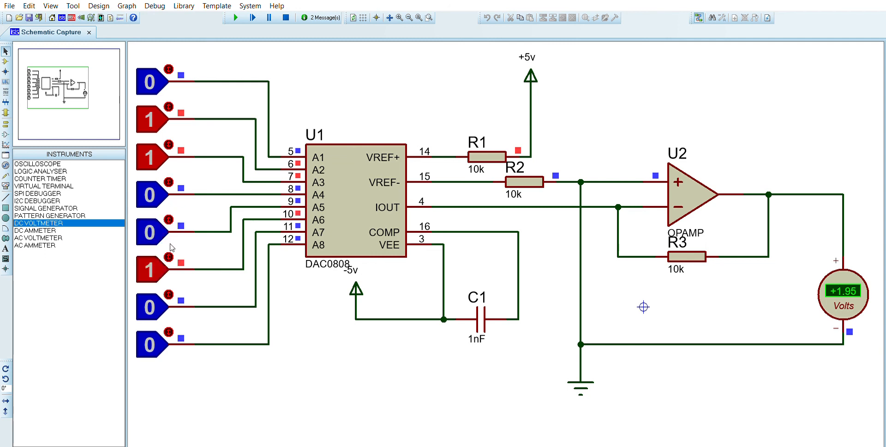
left_click(169, 293)
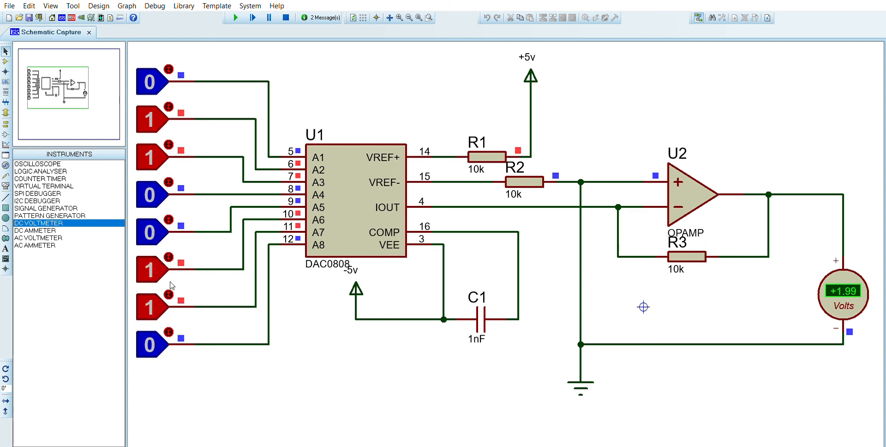
left_click(170, 331)
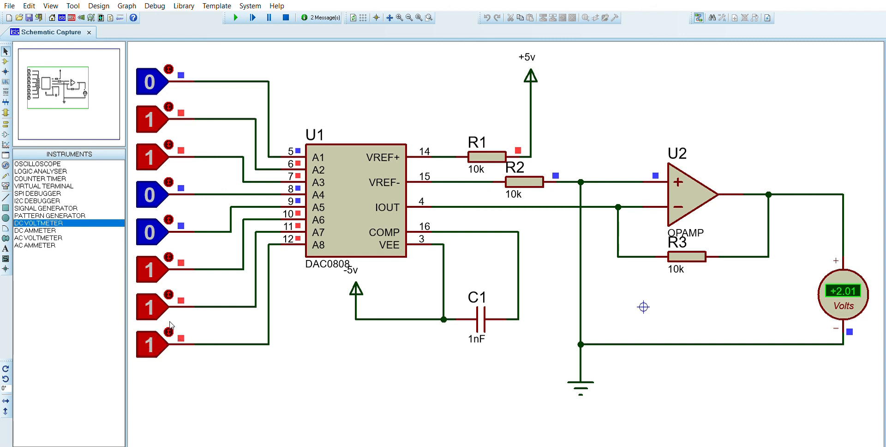
left_click(170, 330)
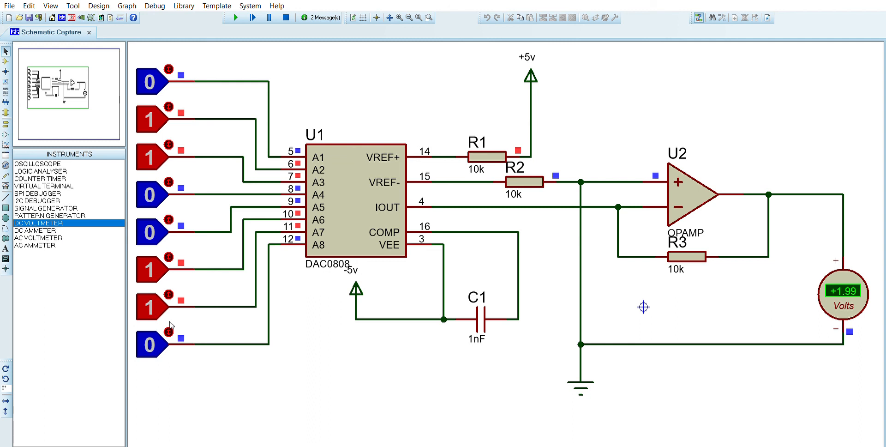